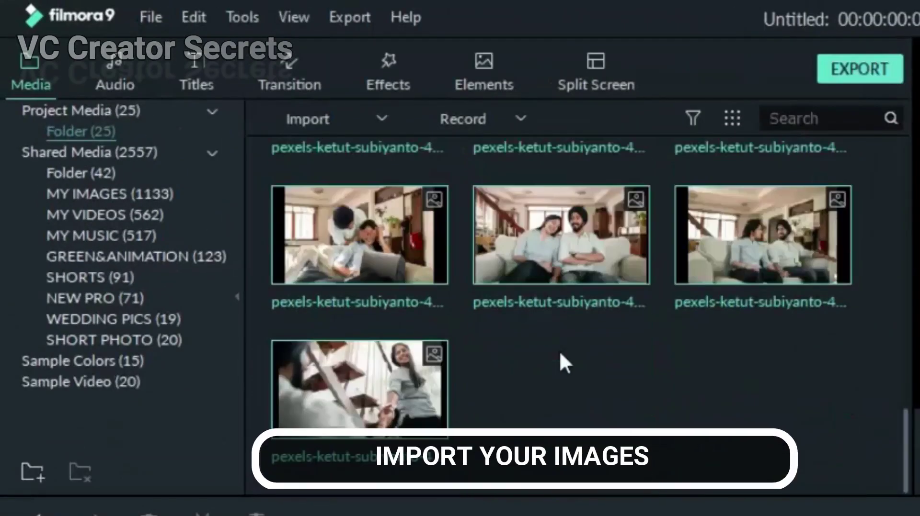
- Place the portrait, the green-bedroom and the phone-chat couple photos consecutively on video track 4 from the start of the timeline
{"action": "scroll", "coordinate": [559, 351], "scroll_direction": "up", "scroll_amount": 6}
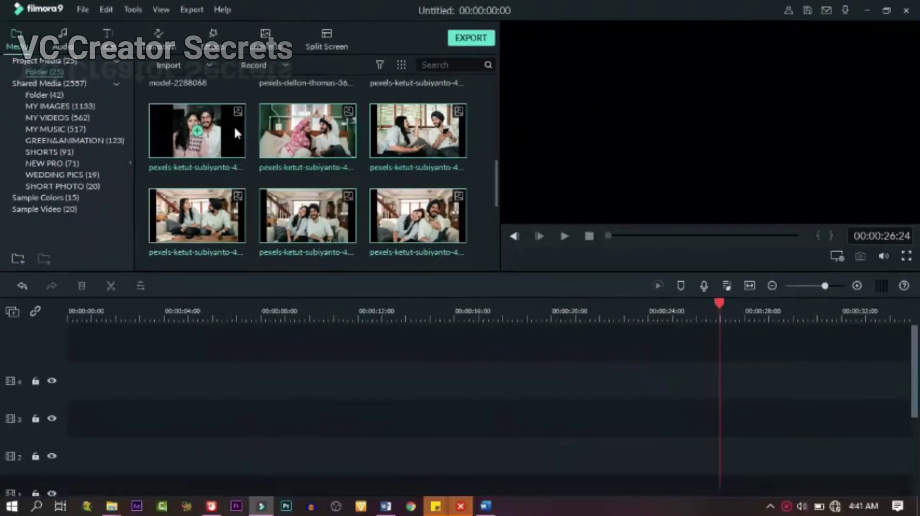
{"action": "left_click_drag", "start_coordinate": [230, 136], "coordinate": [53, 396]}
{"action": "left_click_drag", "start_coordinate": [309, 128], "coordinate": [183, 394]}
{"action": "left_click_drag", "start_coordinate": [417, 131], "coordinate": [313, 378]}
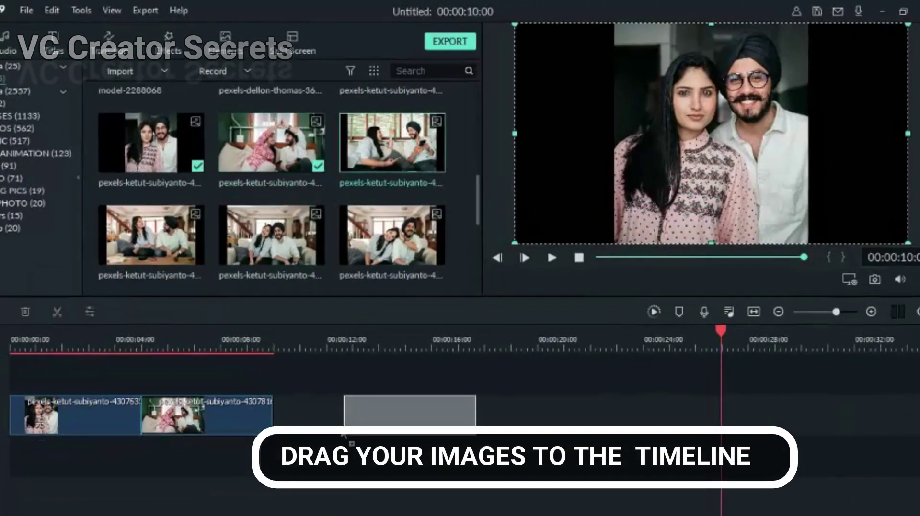
{"action": "left_click_drag", "start_coordinate": [279, 417], "coordinate": [279, 417]}
- Add the next four couple-on-sofa photos from the project folder to video track 4, following the first three clips
{"action": "left_click_drag", "start_coordinate": [177, 225], "coordinate": [409, 411]}
{"action": "left_click_drag", "start_coordinate": [272, 234], "coordinate": [527, 412]}
{"action": "left_click_drag", "start_coordinate": [392, 234], "coordinate": [646, 424]}
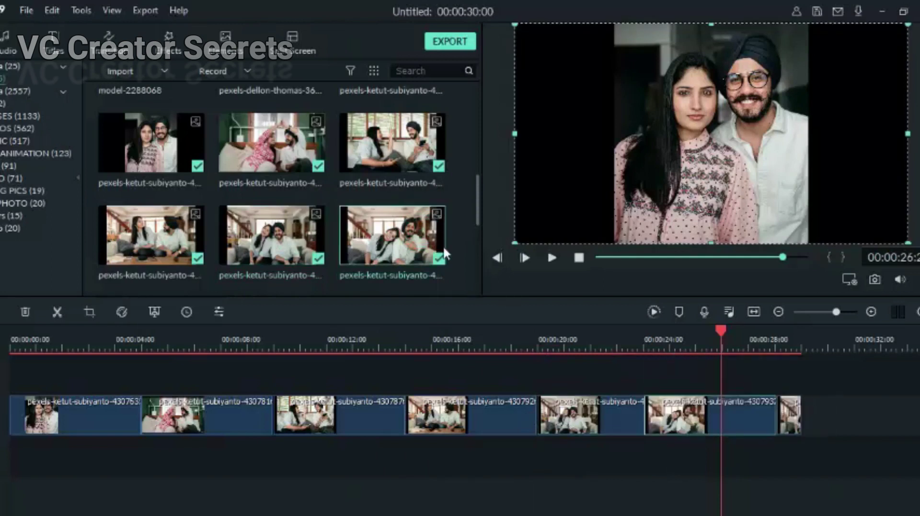
{"action": "scroll", "coordinate": [357, 201], "scroll_direction": "down", "scroll_amount": 2}
{"action": "left_click_drag", "start_coordinate": [164, 227], "coordinate": [798, 428]}
{"action": "left_click_drag", "start_coordinate": [616, 341], "coordinate": [595, 344]}
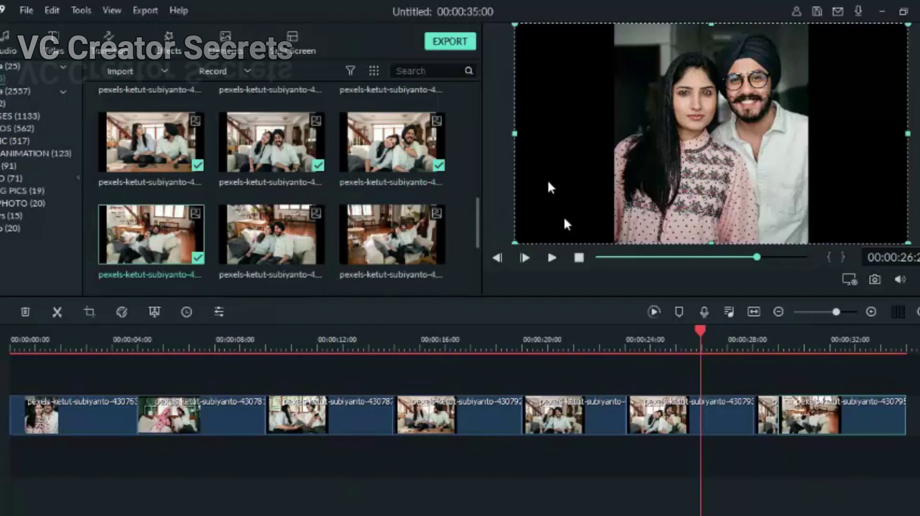
- Crop the first clip to a 16:9 ratio, with the crop frame moved up around the couple's faces
{"action": "right_click", "coordinate": [86, 413]}
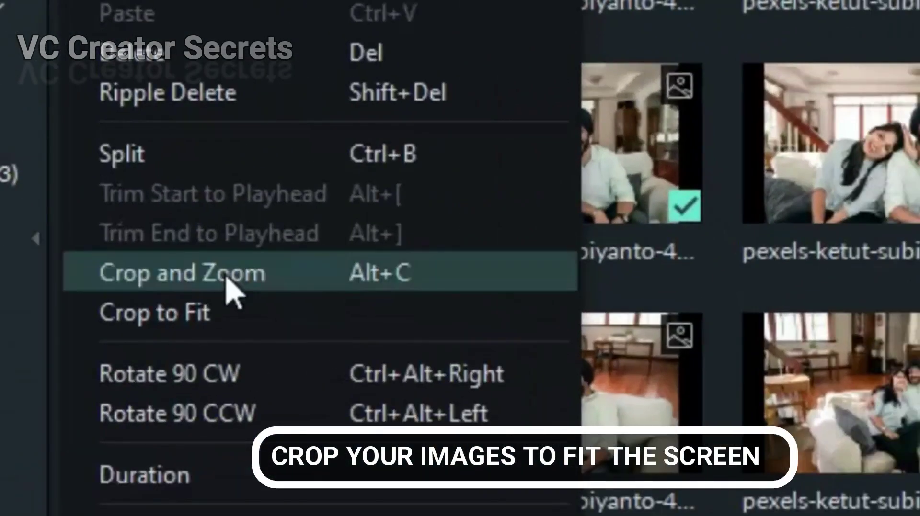
{"action": "left_click", "coordinate": [229, 290]}
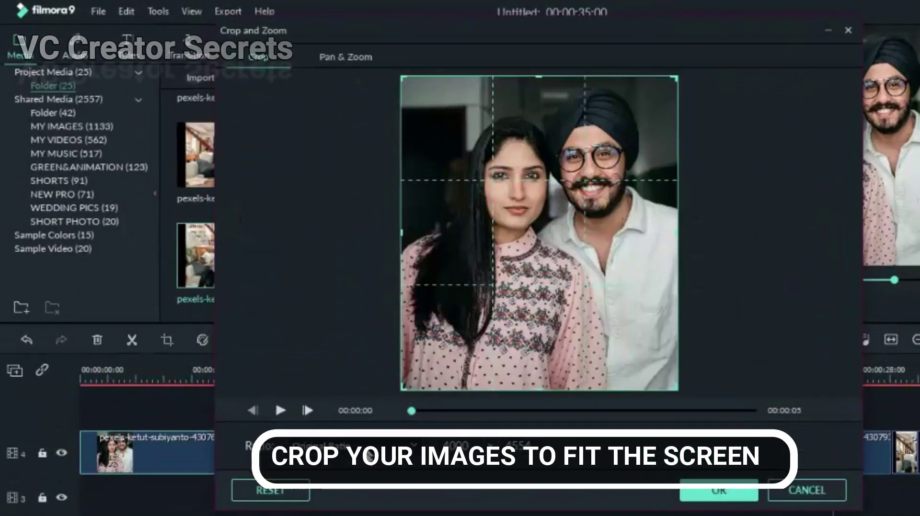
{"action": "left_click", "coordinate": [345, 443]}
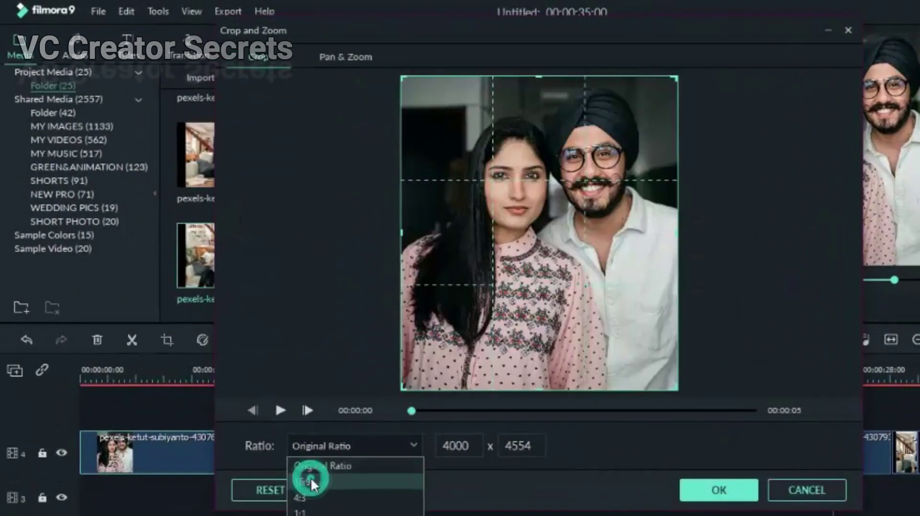
{"action": "left_click", "coordinate": [311, 478]}
{"action": "left_click_drag", "start_coordinate": [545, 297], "coordinate": [560, 241]}
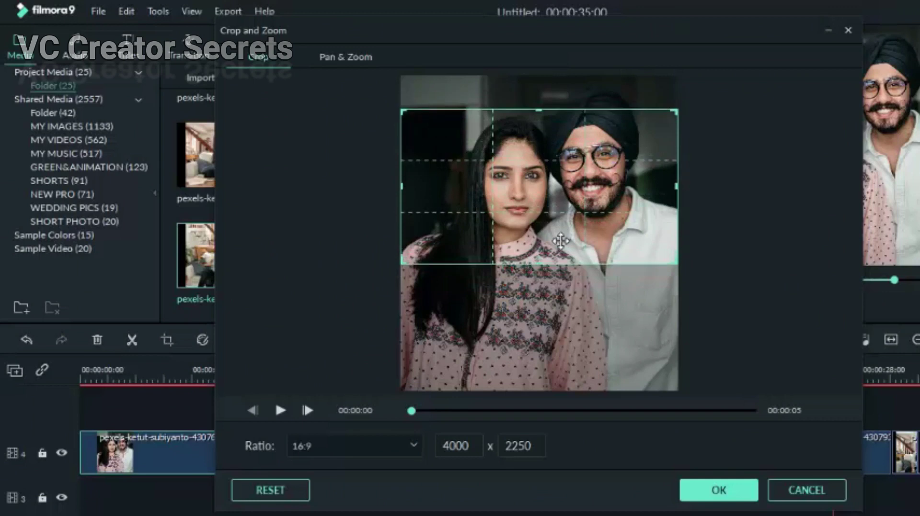
{"action": "left_click", "coordinate": [719, 490]}
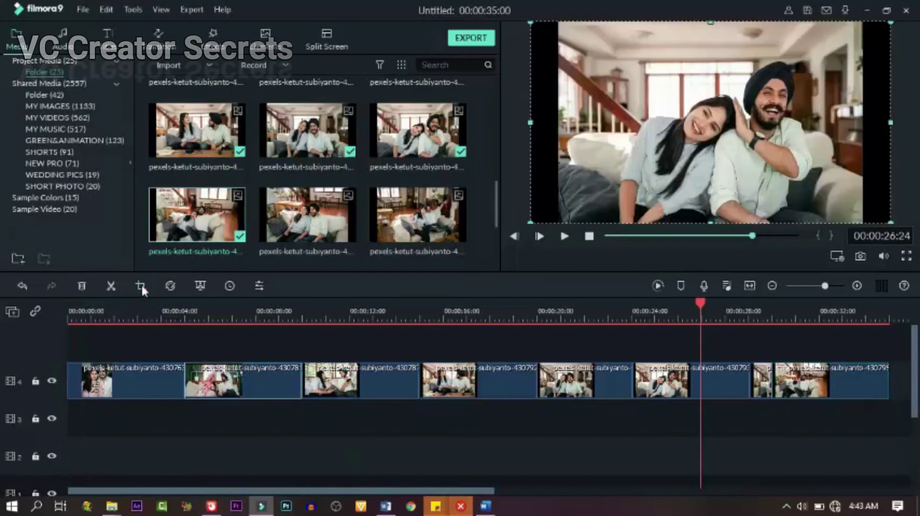
- Crop the second clip, the green-bedroom photo, to a 16:9 ratio and preview it at the playhead
{"action": "left_click", "coordinate": [141, 285]}
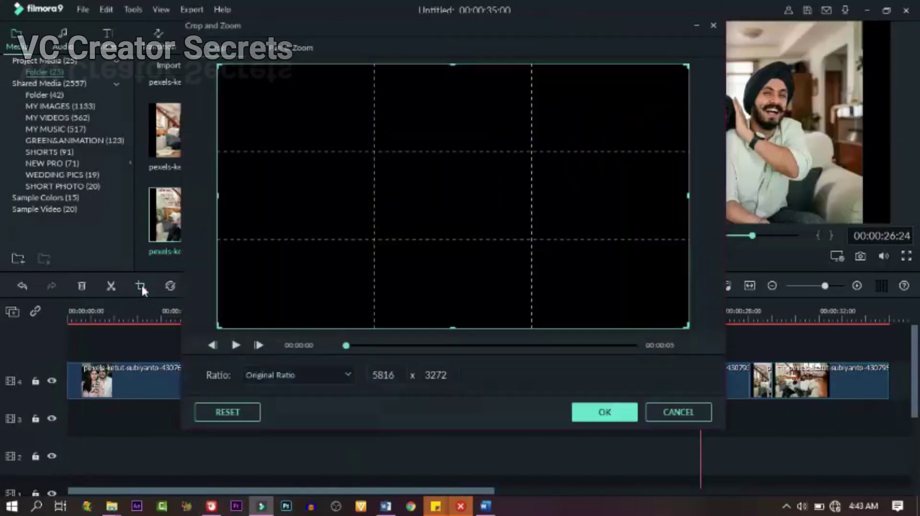
{"action": "left_click", "coordinate": [304, 375]}
{"action": "left_click", "coordinate": [281, 402]}
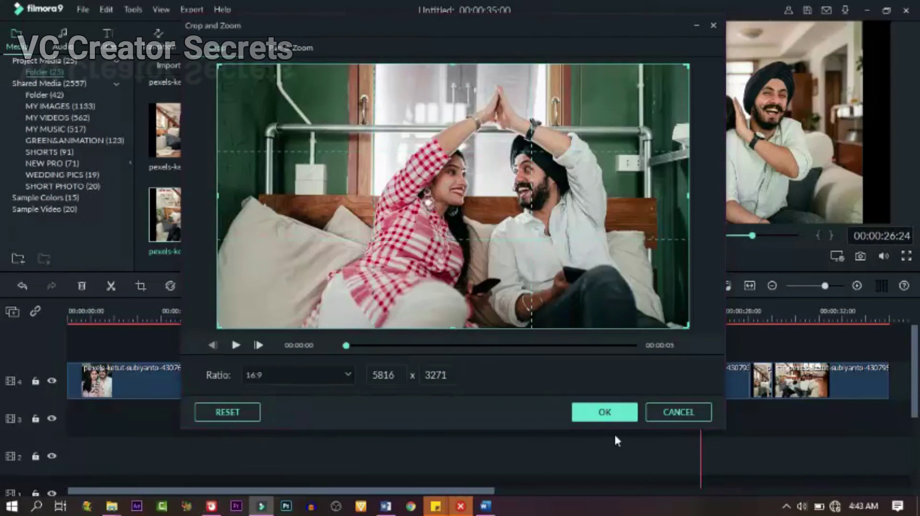
{"action": "left_click", "coordinate": [609, 411]}
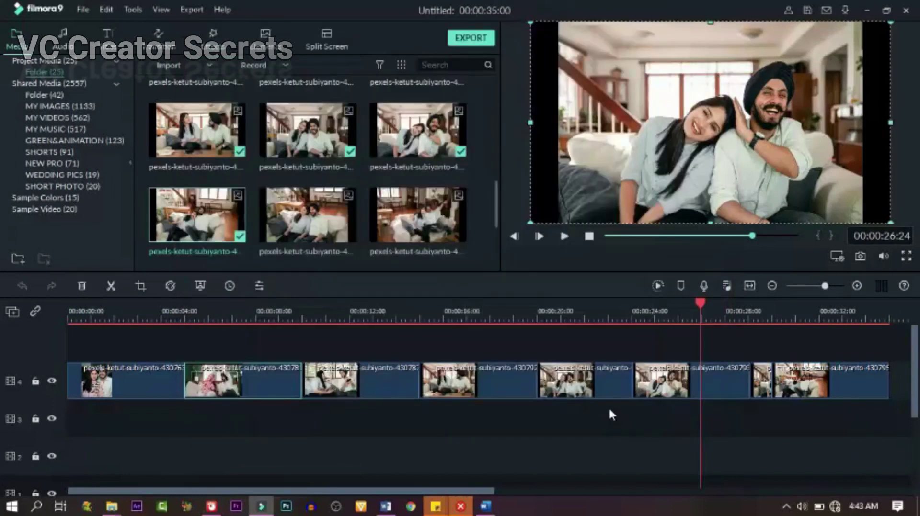
{"action": "left_click", "coordinate": [214, 313]}
{"action": "left_click", "coordinate": [246, 375]}
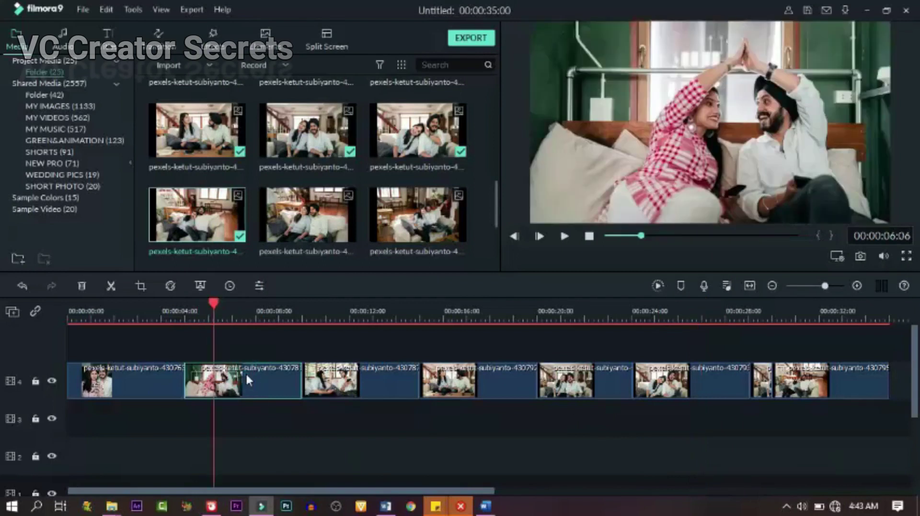
- Crop the third clip, the couple chatting with phones, to a 16:9 ratio
{"action": "left_click", "coordinate": [350, 316]}
{"action": "left_click", "coordinate": [348, 392]}
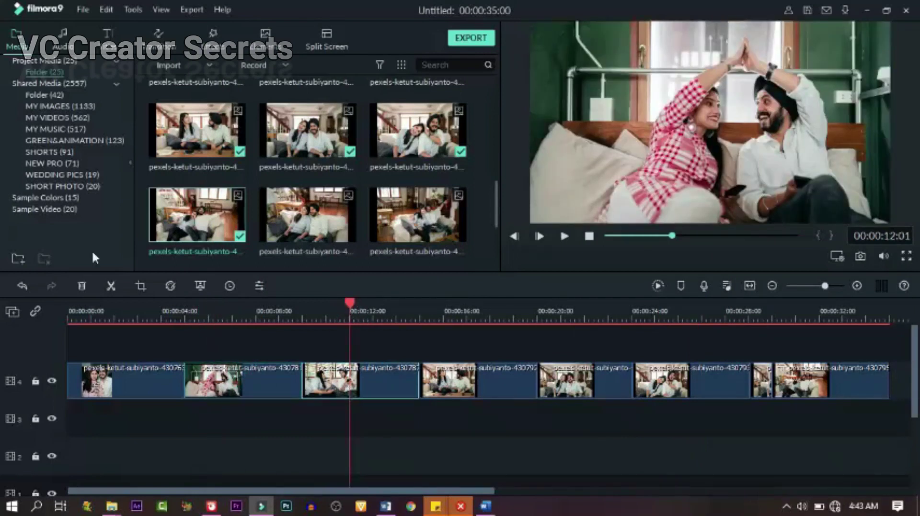
{"action": "left_click", "coordinate": [140, 286]}
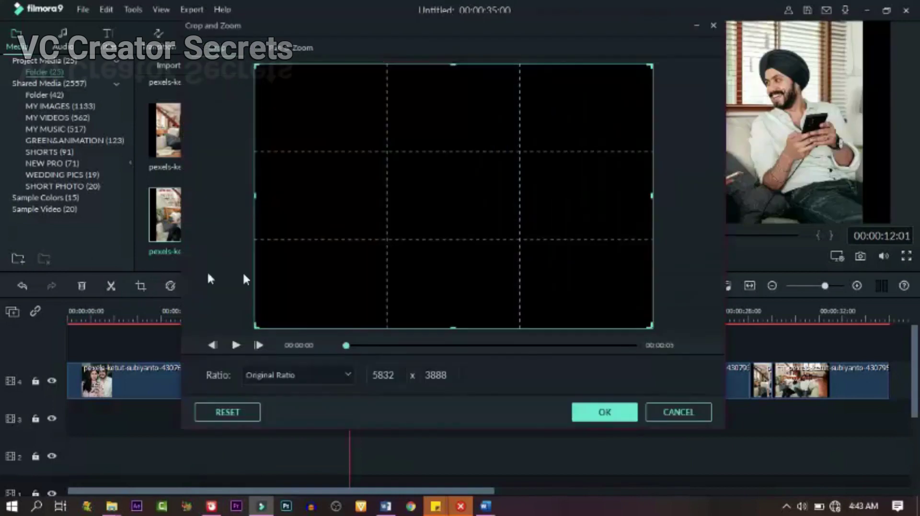
{"action": "left_click", "coordinate": [283, 375]}
{"action": "left_click", "coordinate": [268, 406]}
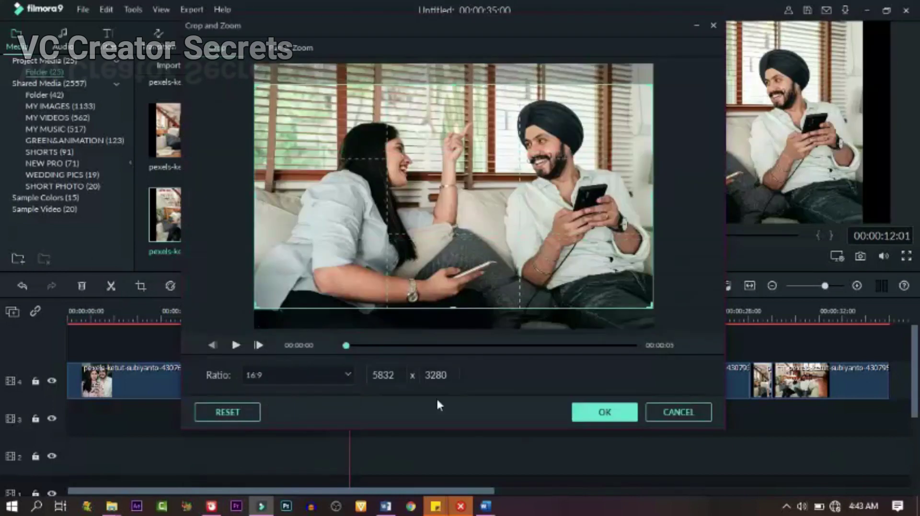
{"action": "left_click", "coordinate": [604, 413]}
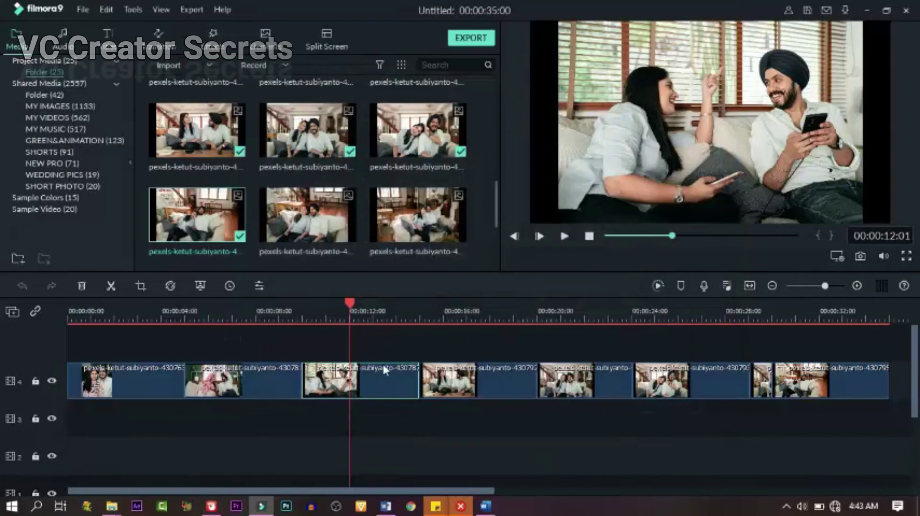
- Crop the fourth clip to a 16:9 ratio, with the crop frame lowered to the photo's bottom edge
{"action": "left_click", "coordinate": [452, 335]}
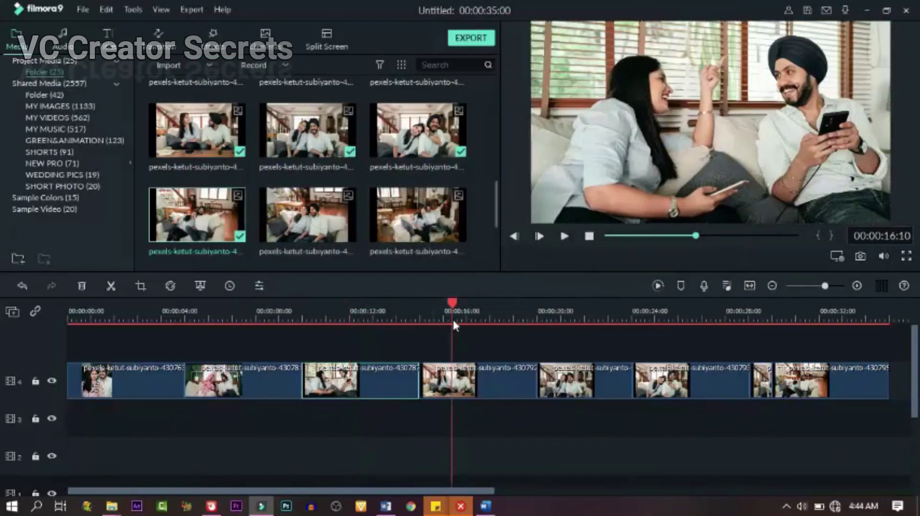
{"action": "left_click", "coordinate": [140, 286]}
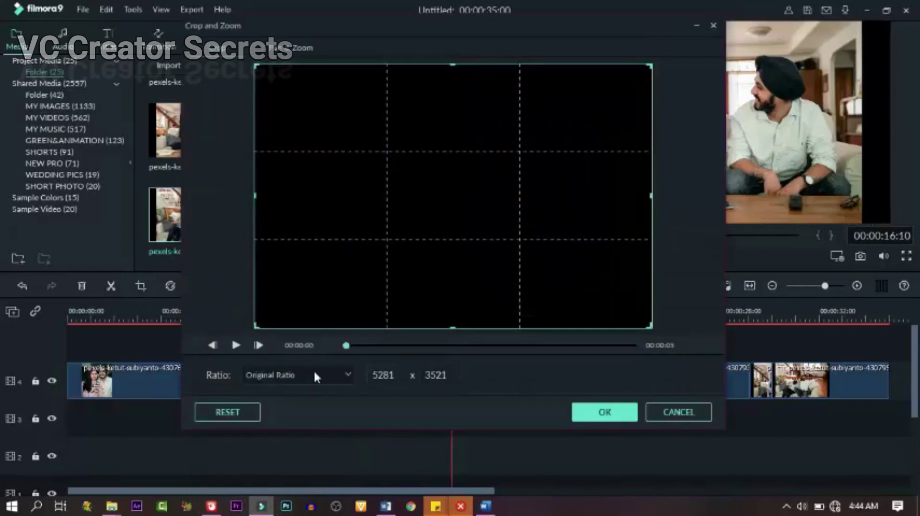
{"action": "left_click", "coordinate": [313, 374]}
{"action": "left_click", "coordinate": [288, 405]}
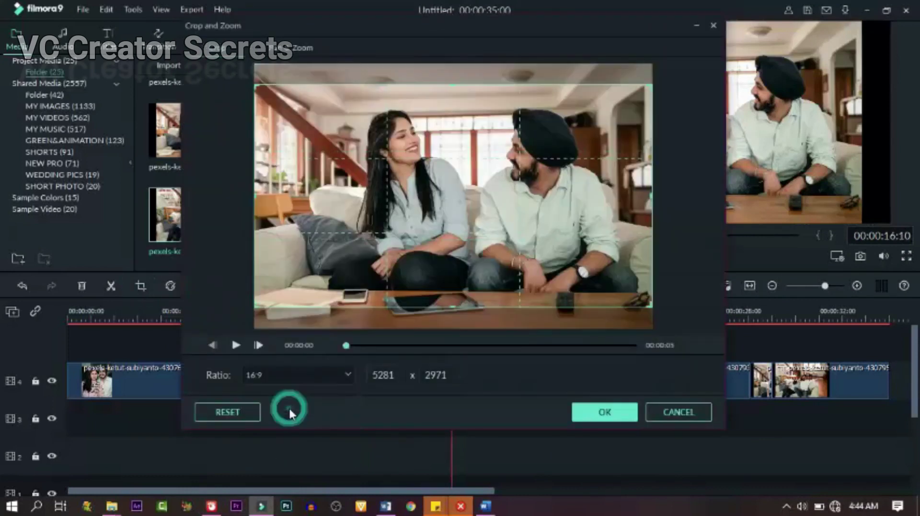
{"action": "left_click_drag", "start_coordinate": [546, 239], "coordinate": [550, 258]}
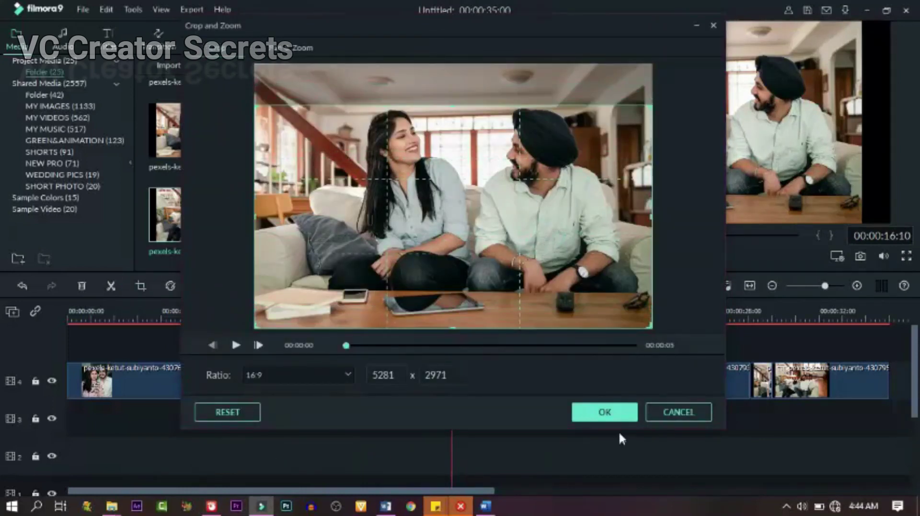
{"action": "left_click", "coordinate": [604, 413]}
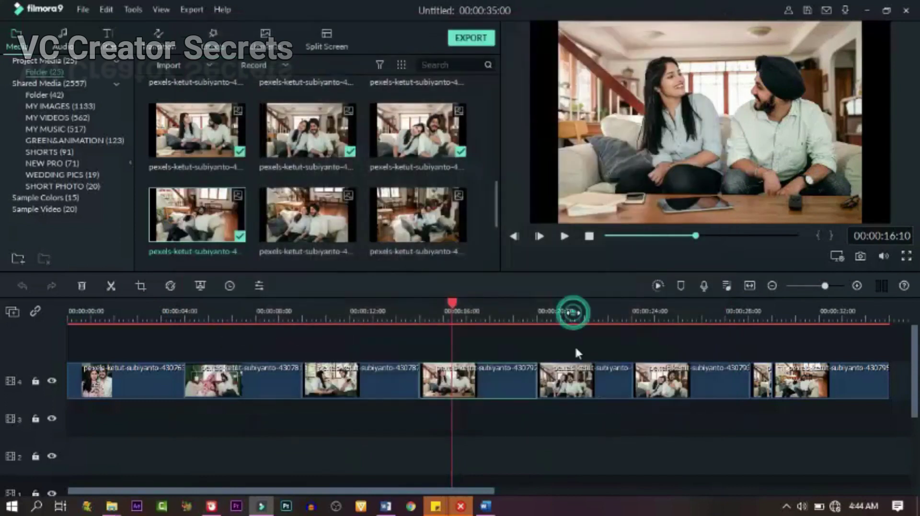
- Crop the fifth clip, the smiling couple on the sofa, to 16:9 with the crop frame at the photo's bottom edge
{"action": "left_click", "coordinate": [573, 313]}
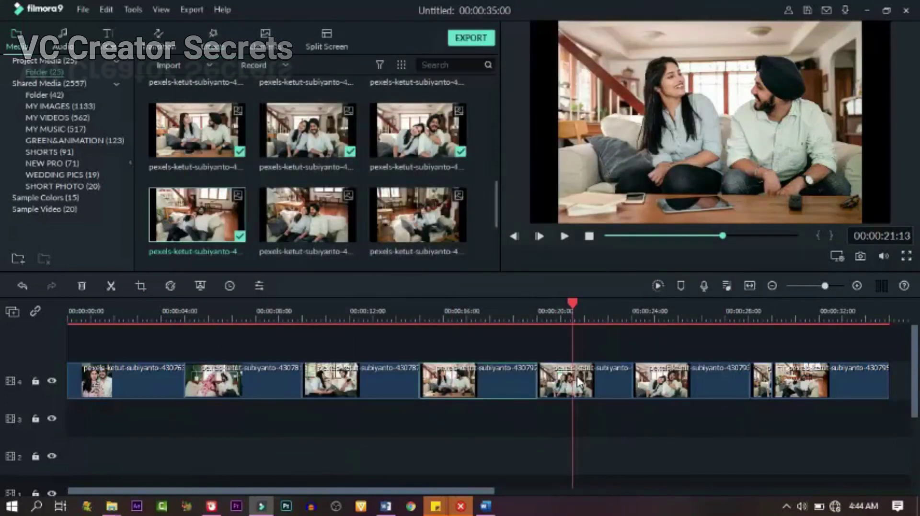
{"action": "left_click", "coordinate": [578, 382]}
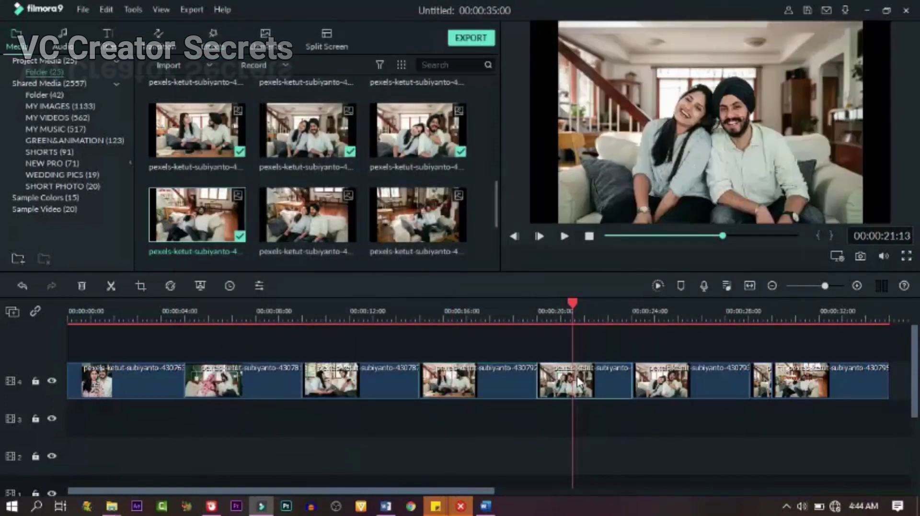
{"action": "left_click", "coordinate": [139, 286]}
{"action": "left_click", "coordinate": [302, 378]}
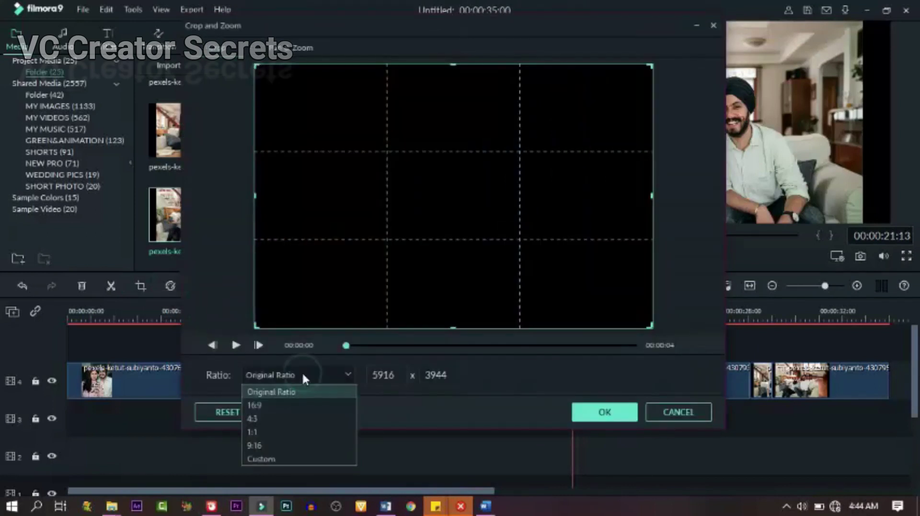
{"action": "left_click", "coordinate": [293, 404]}
{"action": "left_click_drag", "start_coordinate": [496, 242], "coordinate": [500, 270]}
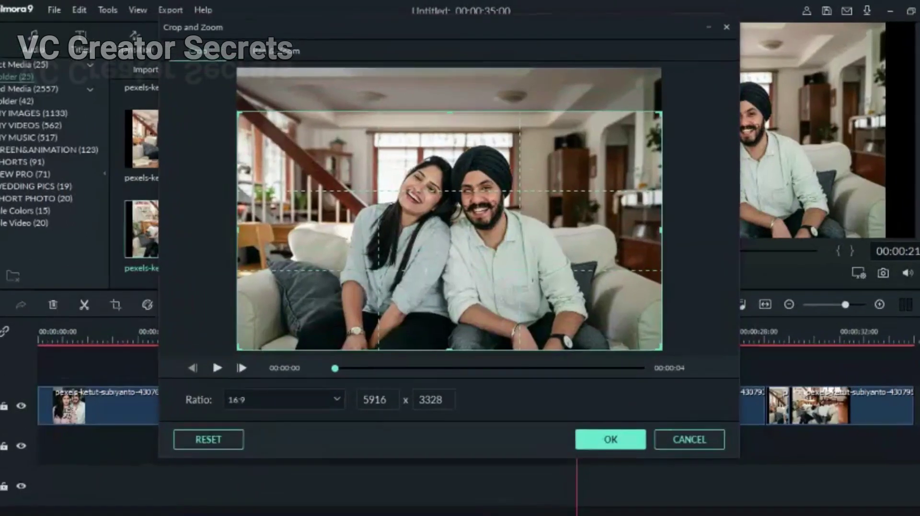
{"action": "left_click", "coordinate": [605, 412]}
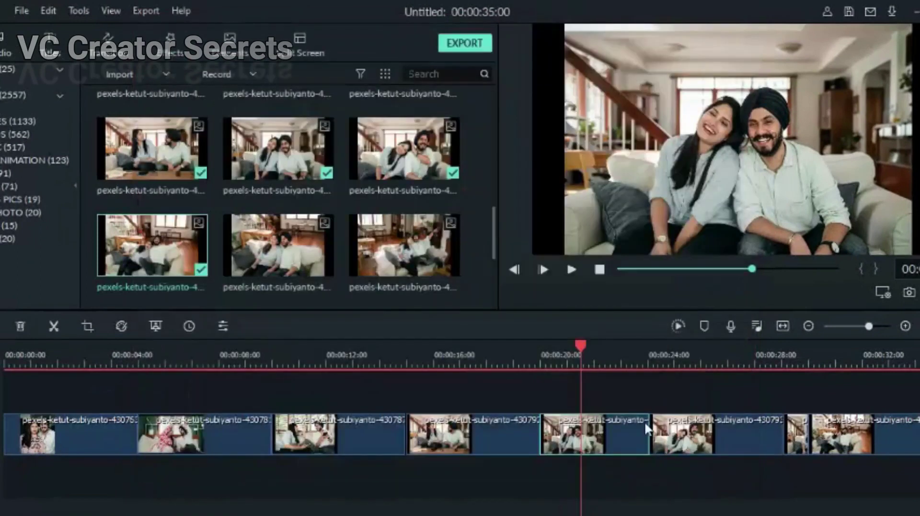
- Crop the clip starting near 24 seconds, the laughing couple on the sofa, to a 16:9 ratio
{"action": "left_click", "coordinate": [712, 422]}
{"action": "left_click", "coordinate": [709, 430]}
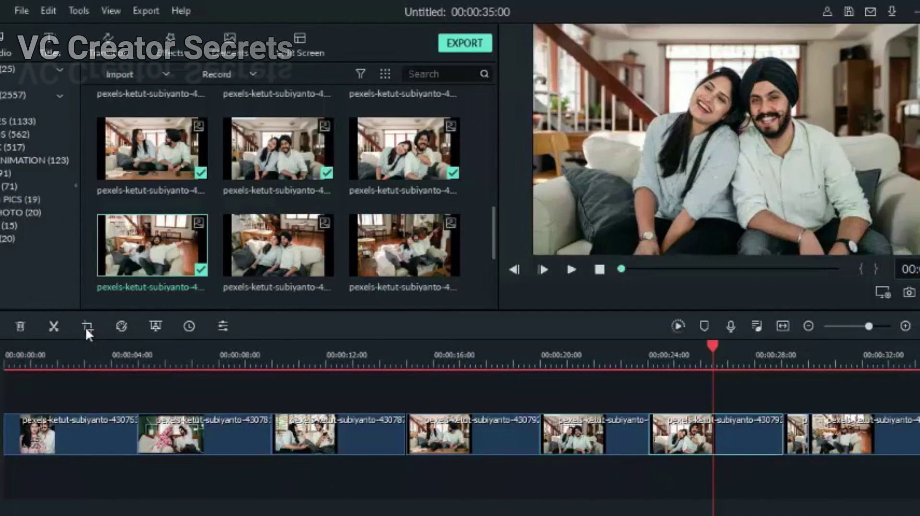
{"action": "left_click", "coordinate": [85, 326]}
{"action": "left_click", "coordinate": [259, 429]}
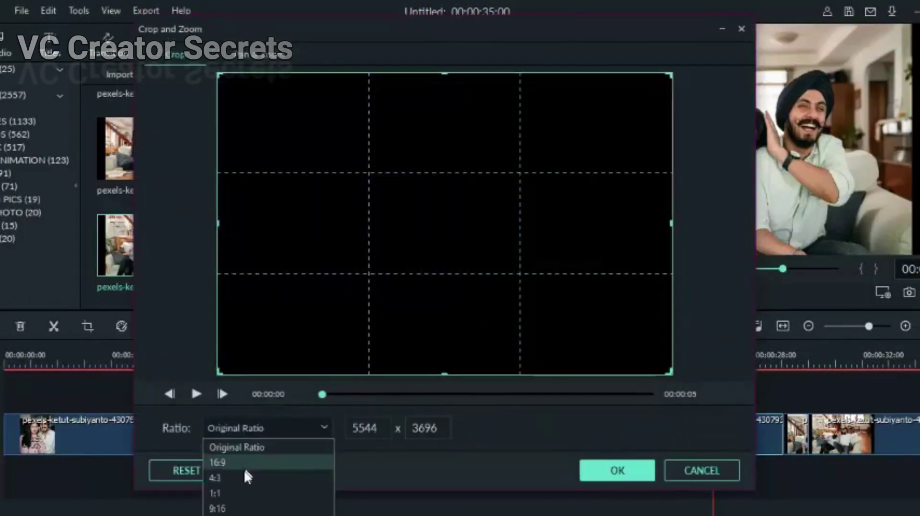
{"action": "left_click", "coordinate": [225, 462]}
{"action": "left_click", "coordinate": [613, 471]}
- Crop the last clip on the track, the man with his arm stretched out, to a 16:9 ratio
{"action": "left_click", "coordinate": [838, 433]}
{"action": "left_click", "coordinate": [86, 326]}
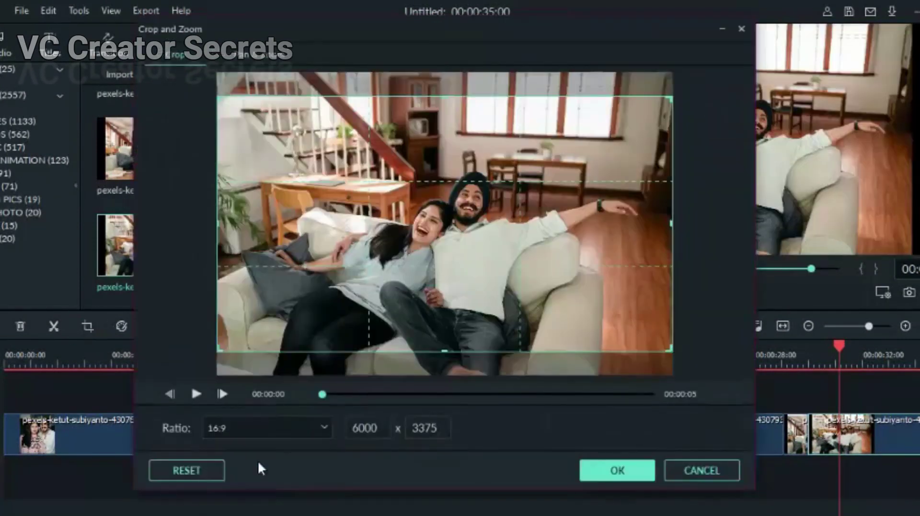
{"action": "left_click", "coordinate": [622, 472]}
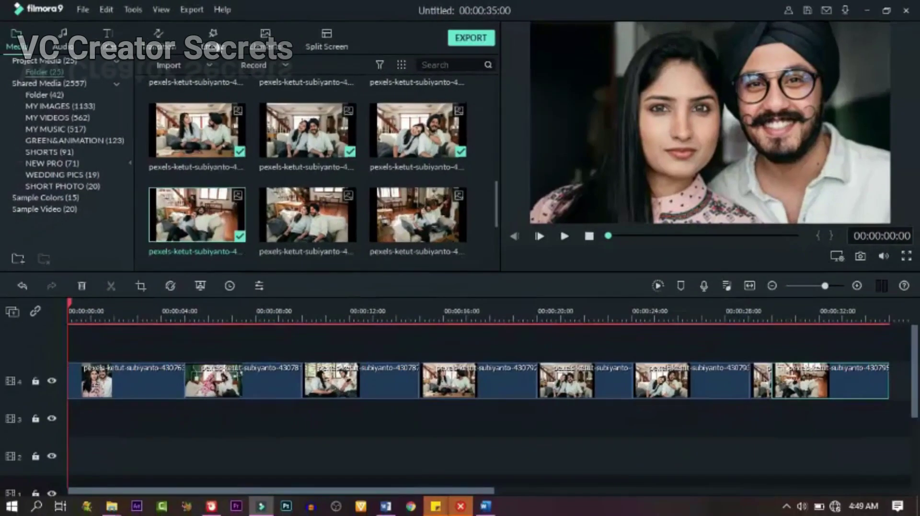
- Search the filter effects for "SQ" and place Square Blur at the start of the track above the photos
{"action": "left_click", "coordinate": [215, 38]}
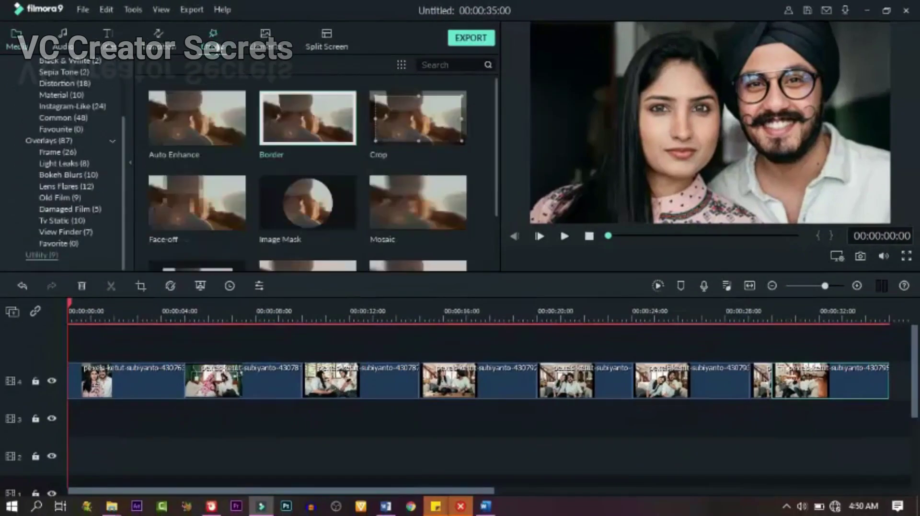
{"action": "left_click", "coordinate": [439, 62]}
{"action": "type", "text": "SQ"}
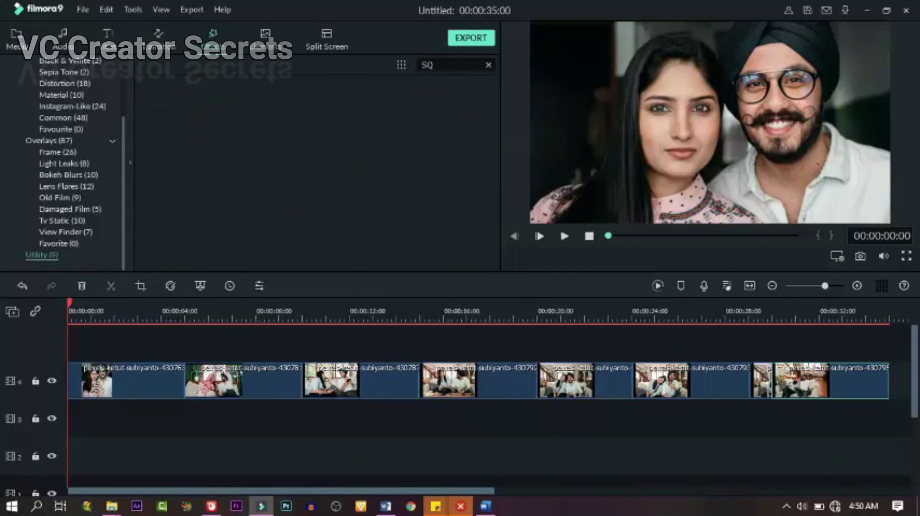
{"action": "left_click", "coordinate": [23, 54]}
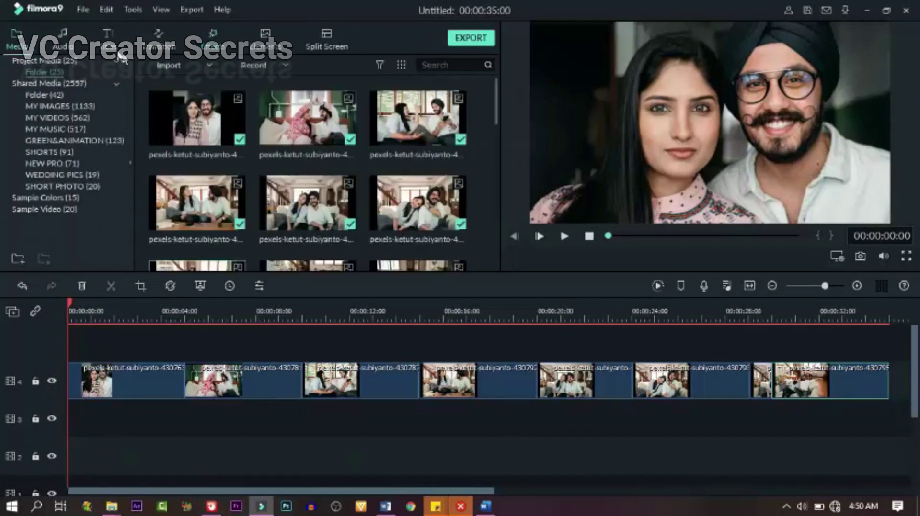
{"action": "left_click", "coordinate": [209, 48]}
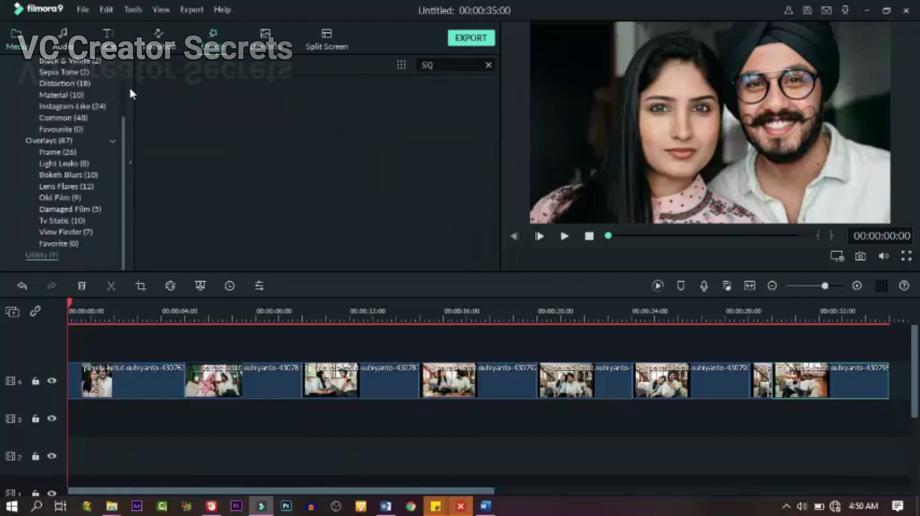
{"action": "scroll", "coordinate": [123, 95], "scroll_direction": "up", "scroll_amount": 3}
{"action": "left_click", "coordinate": [34, 70]}
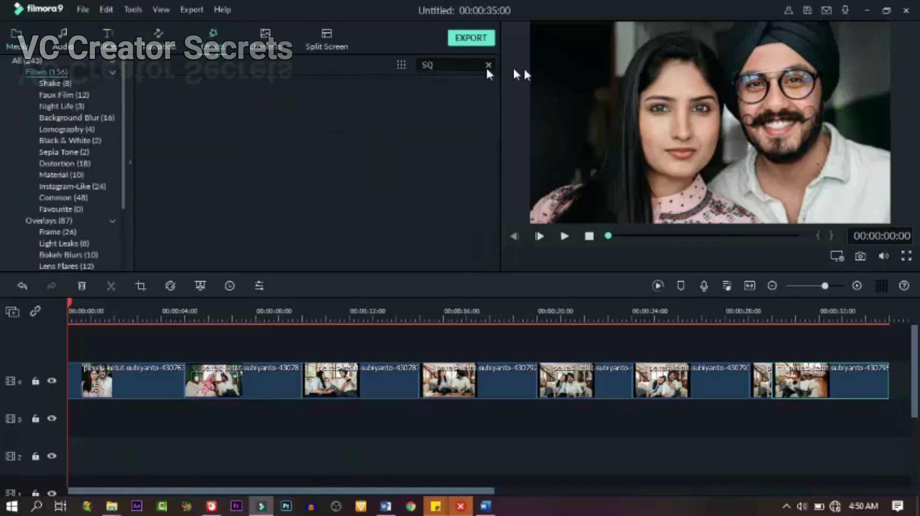
{"action": "left_click_drag", "start_coordinate": [223, 126], "coordinate": [64, 340]}
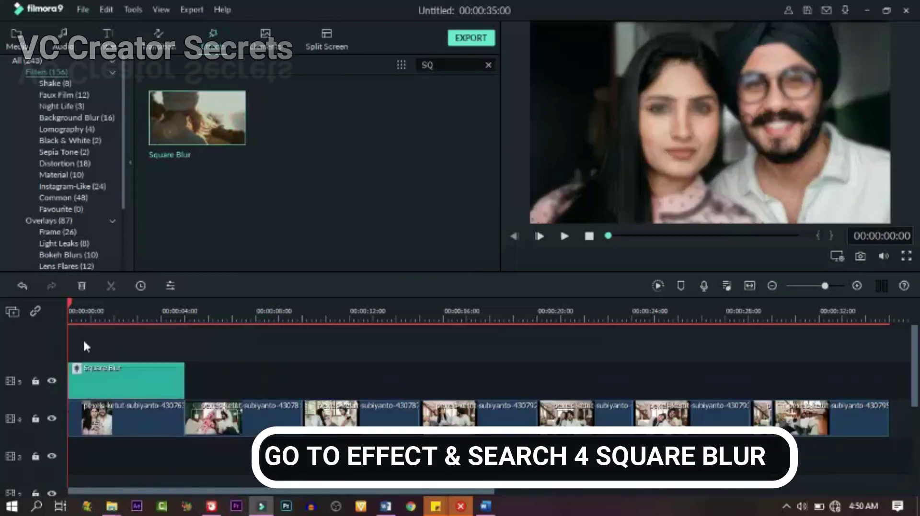
- Lower the Square Blur effect's alpha and extend the effect to the end of the photo clips
{"action": "double_click", "coordinate": [134, 383]}
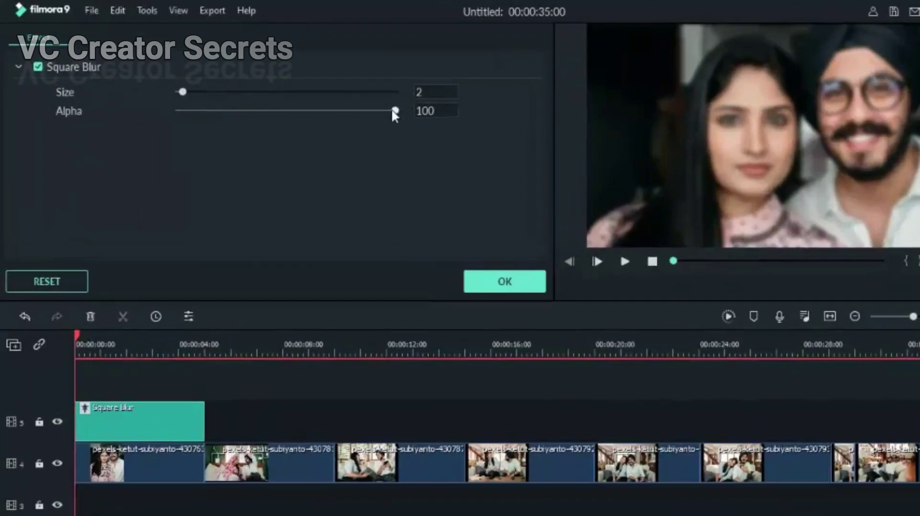
{"action": "left_click_drag", "start_coordinate": [394, 112], "coordinate": [350, 114]}
{"action": "left_click", "coordinate": [507, 283]}
{"action": "left_click_drag", "start_coordinate": [205, 416], "coordinate": [919, 387]}
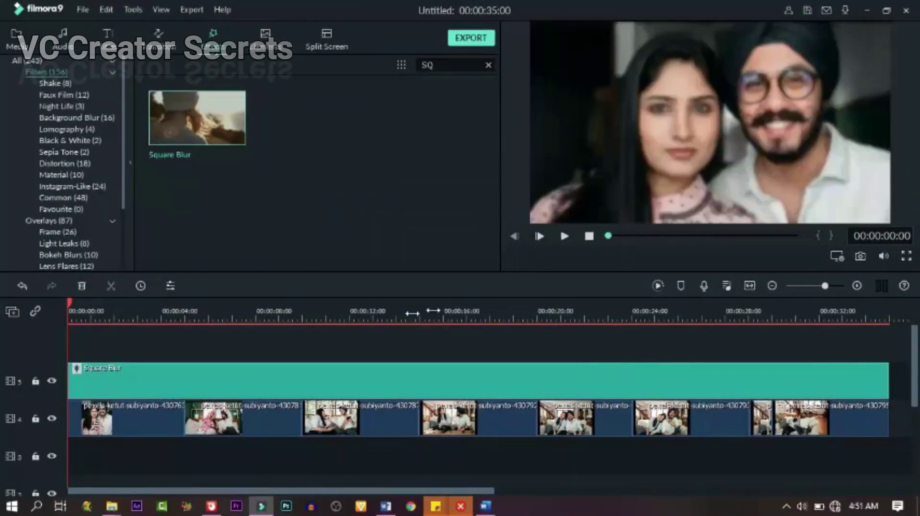
- Place the Bokeh Blur 2 overlay on the track above Square Blur and extend it to the end of the photo clips
{"action": "left_click", "coordinate": [31, 69]}
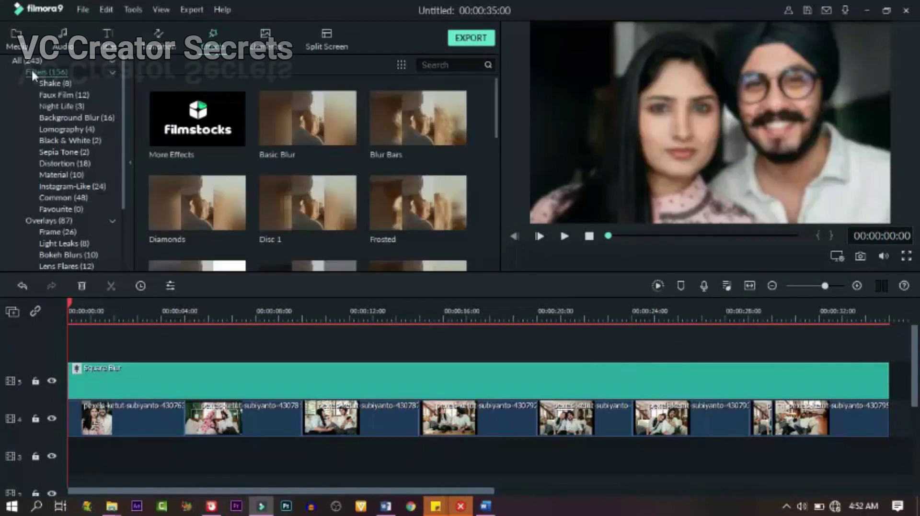
{"action": "left_click", "coordinate": [42, 222]}
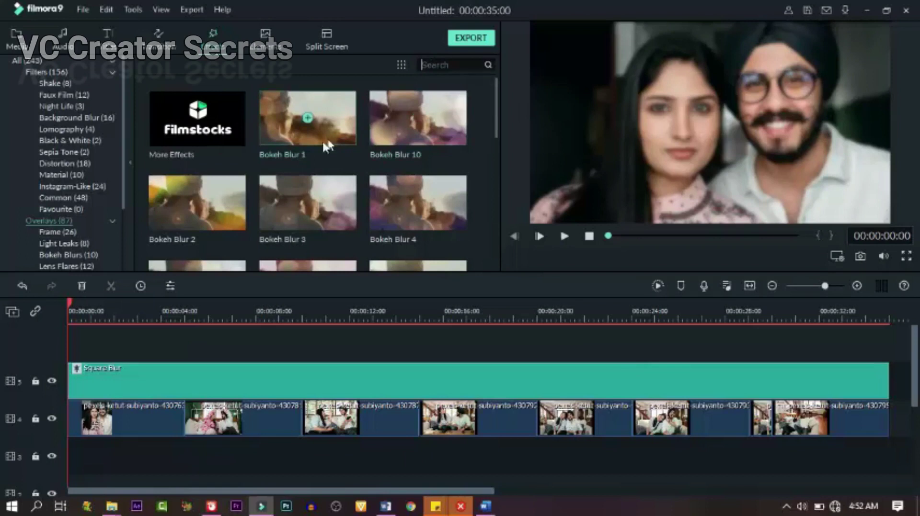
{"action": "left_click_drag", "start_coordinate": [235, 200], "coordinate": [68, 334]}
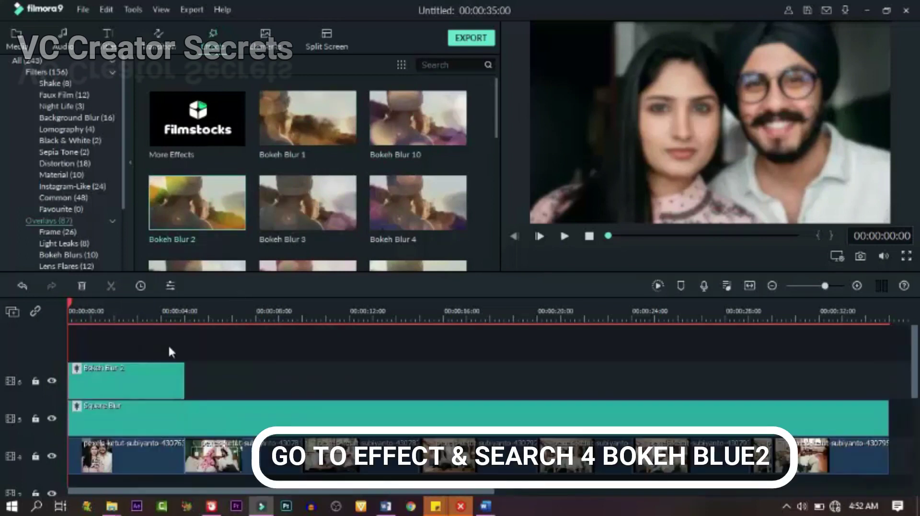
{"action": "left_click", "coordinate": [141, 317]}
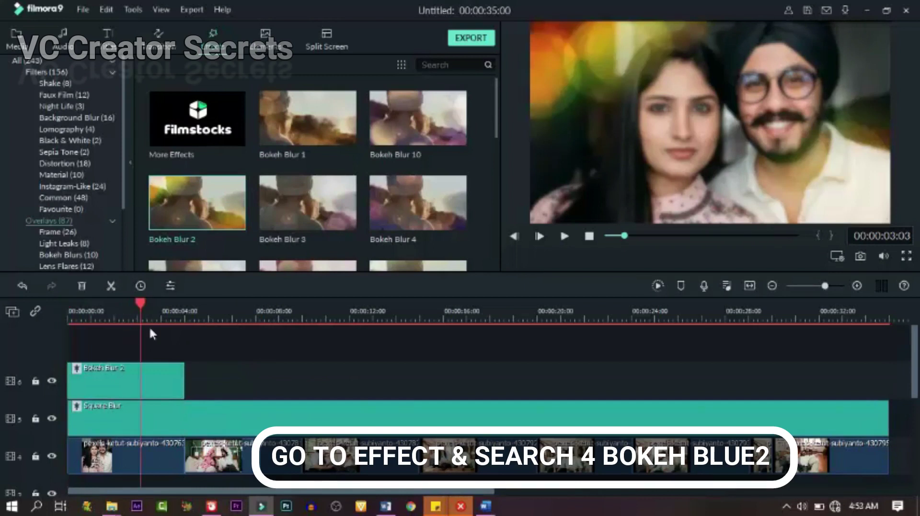
{"action": "left_click_drag", "start_coordinate": [142, 309], "coordinate": [133, 335]}
{"action": "left_click_drag", "start_coordinate": [184, 376], "coordinate": [886, 369]}
{"action": "left_click_drag", "start_coordinate": [132, 301], "coordinate": [250, 399]}
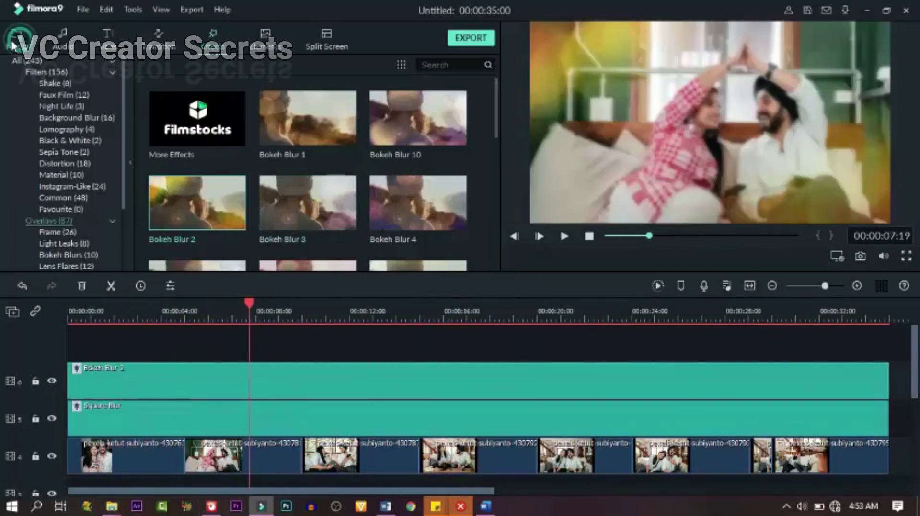
- Place the seven couple photos one after another, in media library order, on a new track above Bokeh Blur 2
{"action": "left_click", "coordinate": [13, 46]}
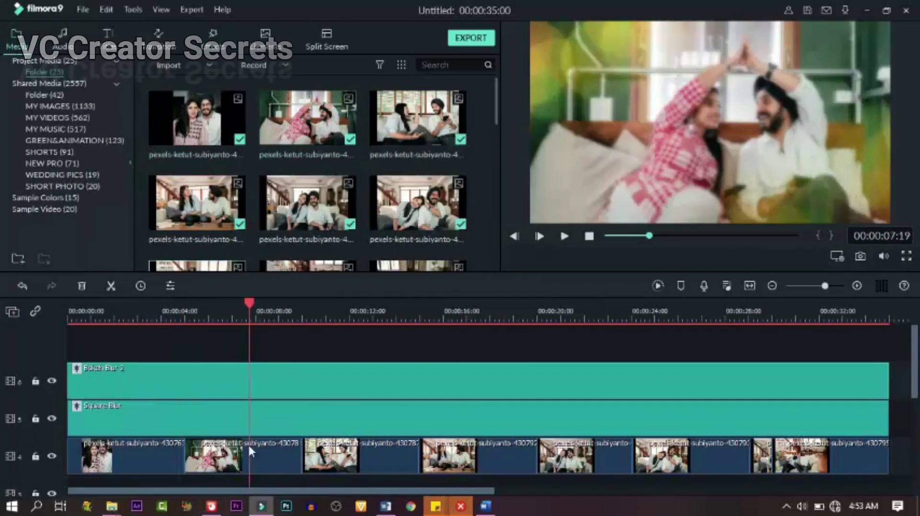
{"action": "left_click_drag", "start_coordinate": [219, 110], "coordinate": [62, 362]}
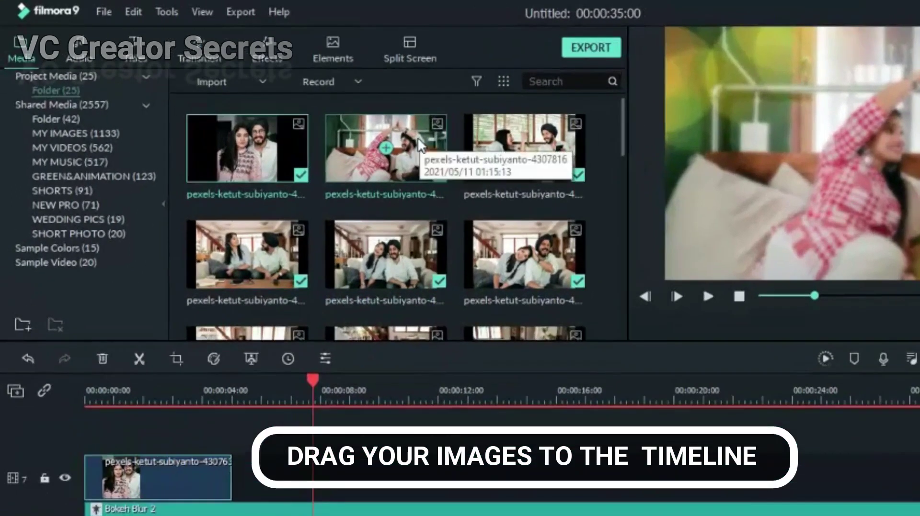
{"action": "left_click_drag", "start_coordinate": [419, 145], "coordinate": [236, 478]}
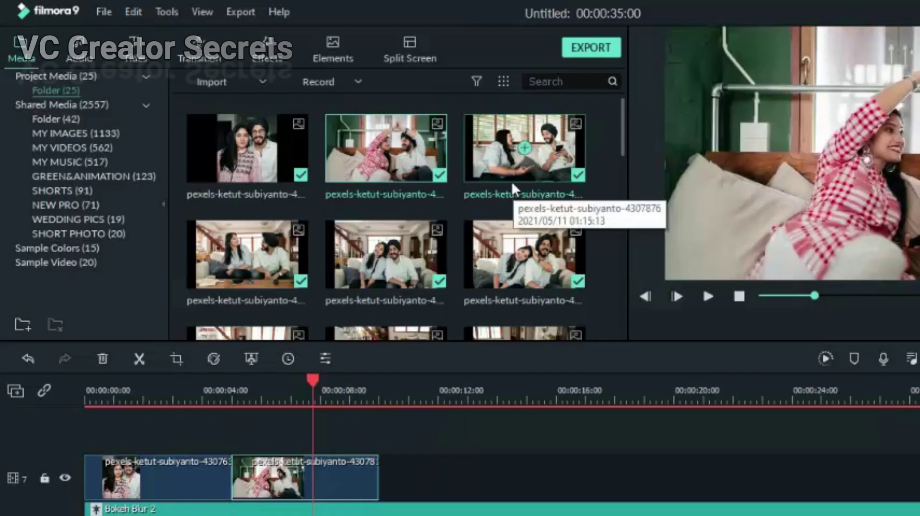
{"action": "left_click_drag", "start_coordinate": [560, 152], "coordinate": [388, 486]}
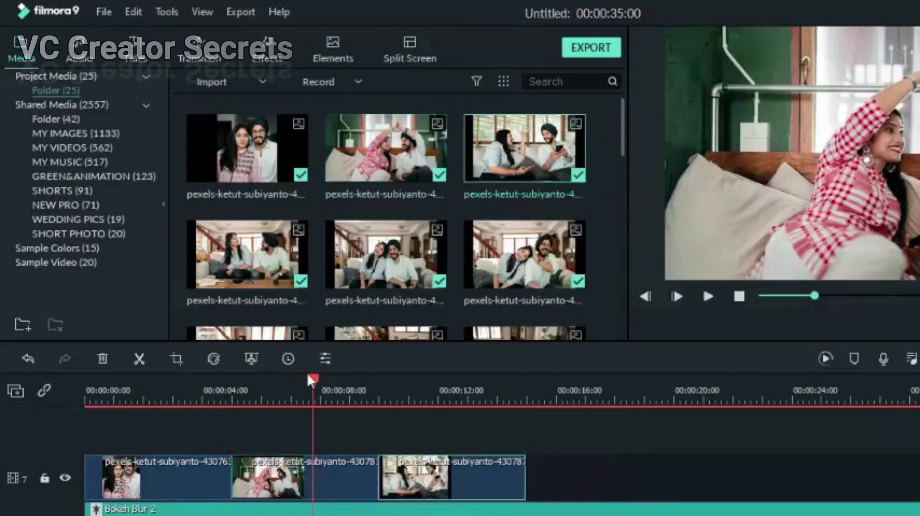
{"action": "left_click_drag", "start_coordinate": [247, 254], "coordinate": [532, 487]}
{"action": "left_click_drag", "start_coordinate": [385, 254], "coordinate": [674, 491]}
{"action": "left_click_drag", "start_coordinate": [524, 254], "coordinate": [833, 479]}
{"action": "scroll", "coordinate": [247, 254], "scroll_direction": "down", "scroll_amount": 2}
{"action": "left_click_drag", "start_coordinate": [247, 254], "coordinate": [910, 482]}
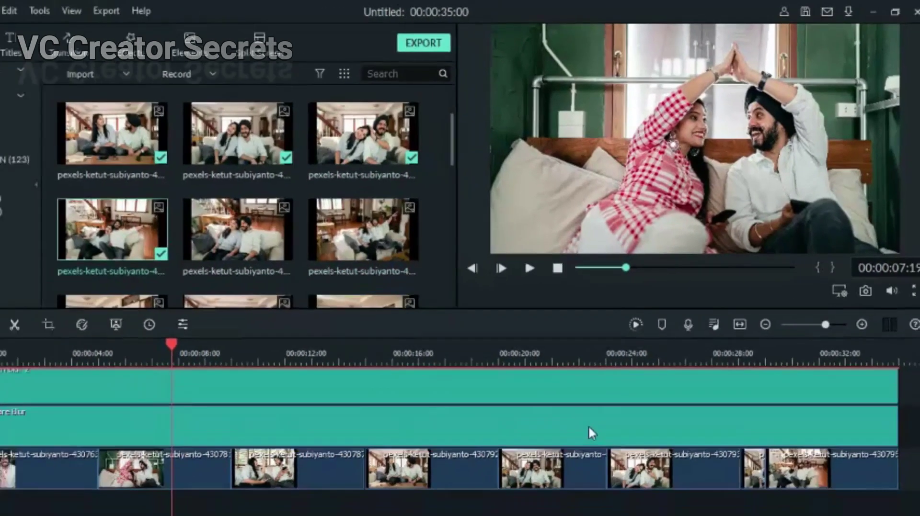
{"action": "scroll", "coordinate": [588, 425], "scroll_direction": "up", "scroll_amount": 2}
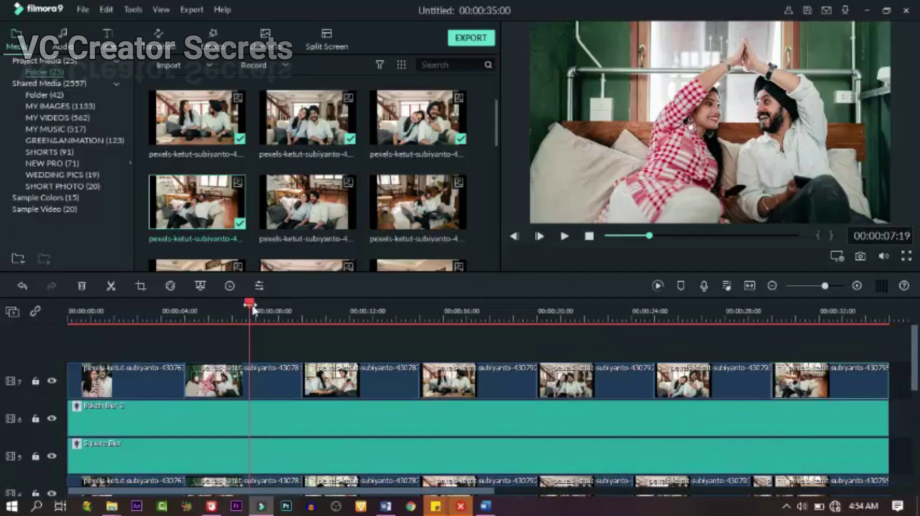
- Render the timeline preview and play the slideshow back
{"action": "left_click_drag", "start_coordinate": [249, 303], "coordinate": [305, 303]}
{"action": "left_click", "coordinate": [658, 286]}
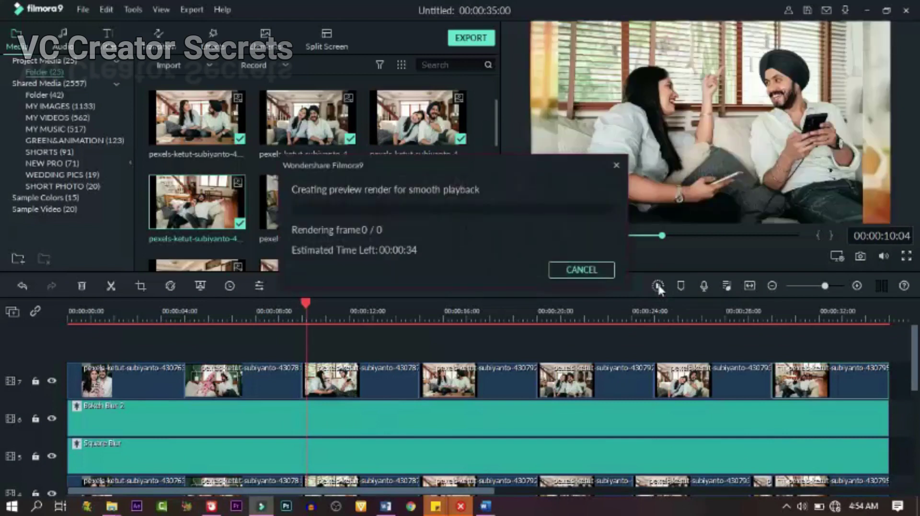
{"action": "left_click_drag", "start_coordinate": [306, 303], "coordinate": [10, 338]}
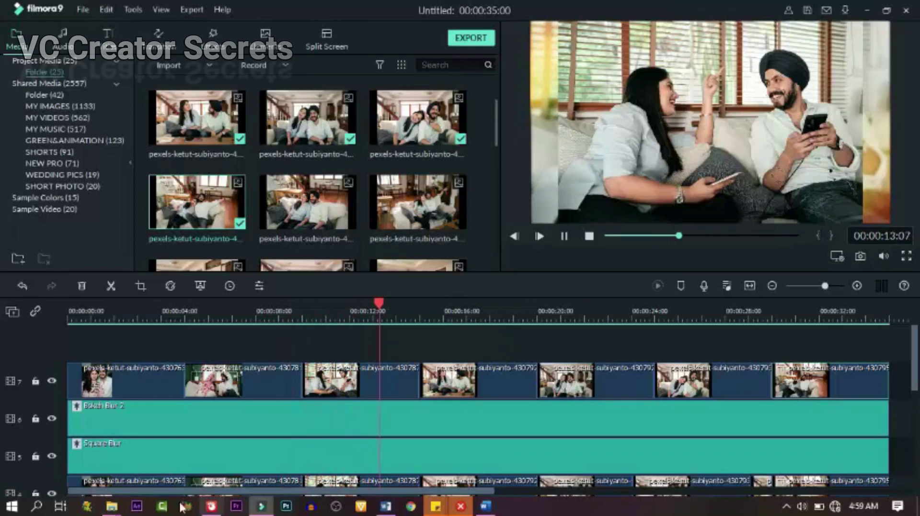
- Scale the first photo on the uppermost track to 80%
{"action": "left_click", "coordinate": [137, 314]}
{"action": "double_click", "coordinate": [136, 385]}
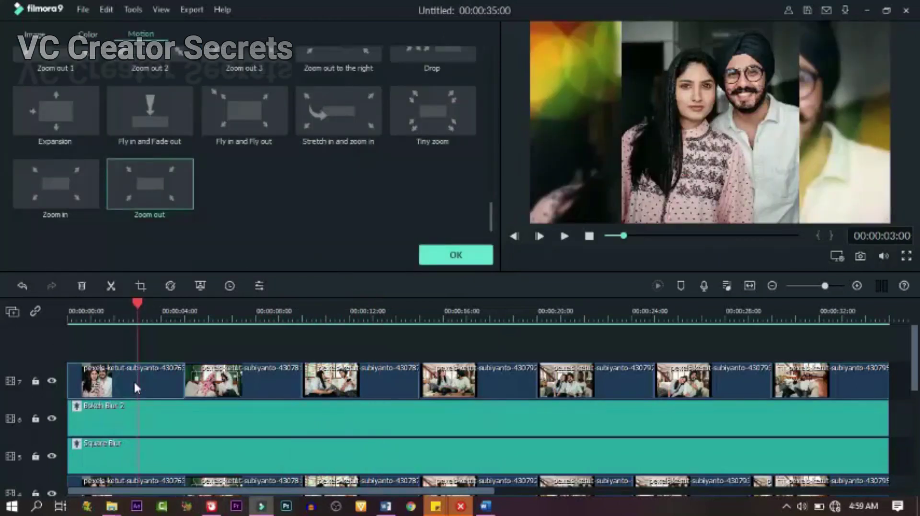
{"action": "left_click", "coordinate": [34, 36]}
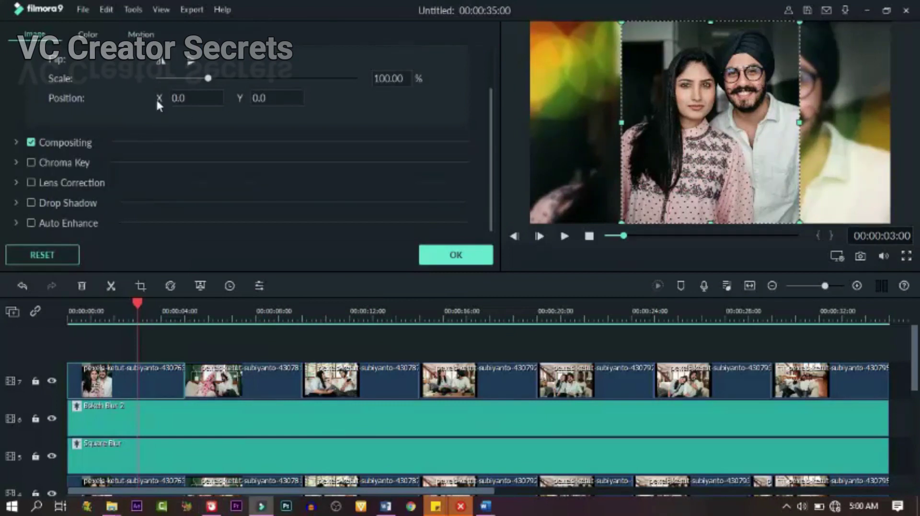
{"action": "left_click_drag", "start_coordinate": [211, 78], "coordinate": [198, 81]}
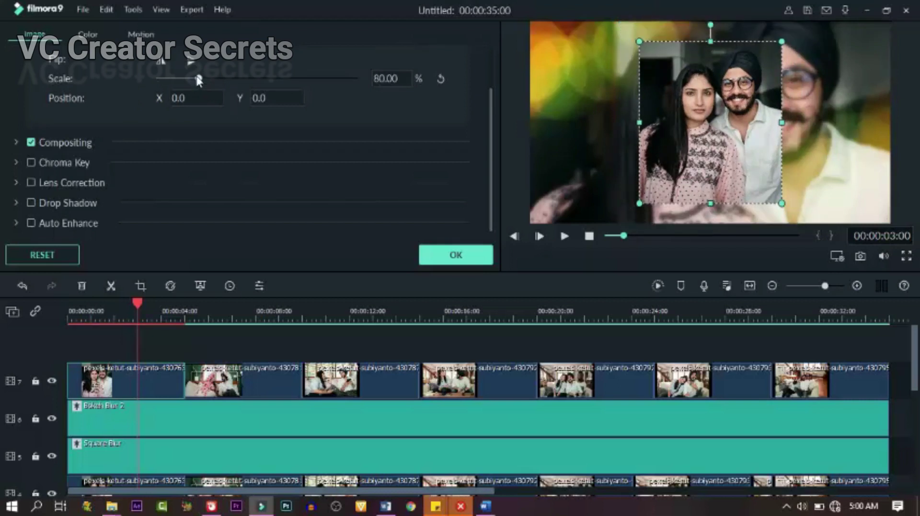
{"action": "double_click", "coordinate": [385, 78]}
{"action": "type", "text": "80"}
- Rotate the first photo on the uppermost track by 10 degrees and accept the transform settings
{"action": "scroll", "coordinate": [401, 113], "scroll_direction": "up", "scroll_amount": 2}
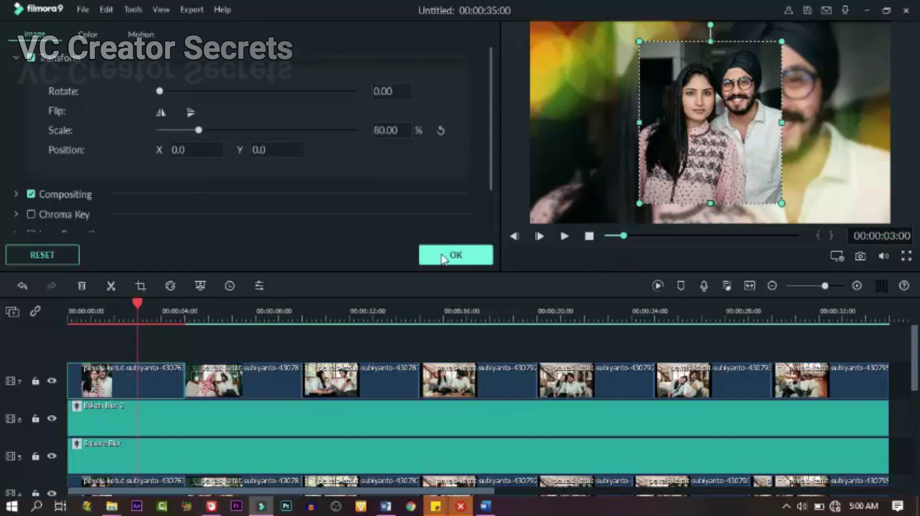
{"action": "left_click_drag", "start_coordinate": [161, 93], "coordinate": [175, 95]}
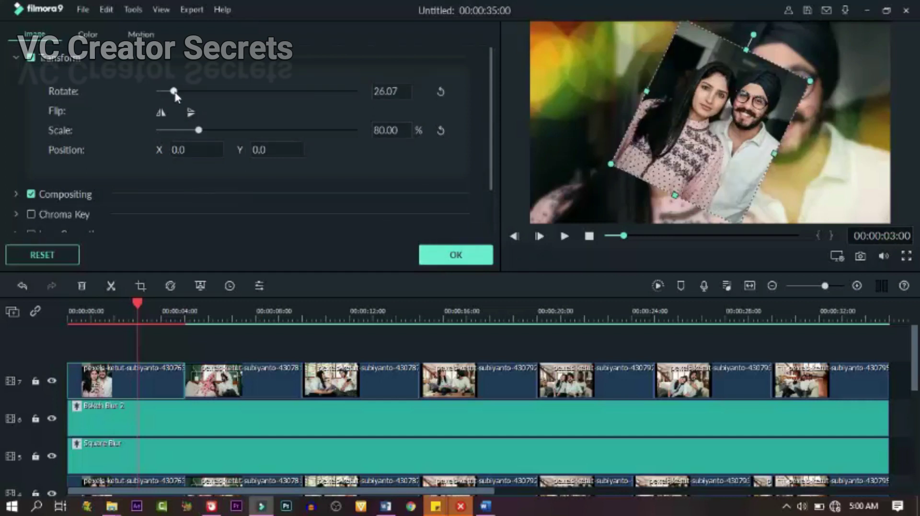
{"action": "double_click", "coordinate": [385, 91]}
{"action": "type", "text": "10"}
{"action": "key", "text": "Return"}
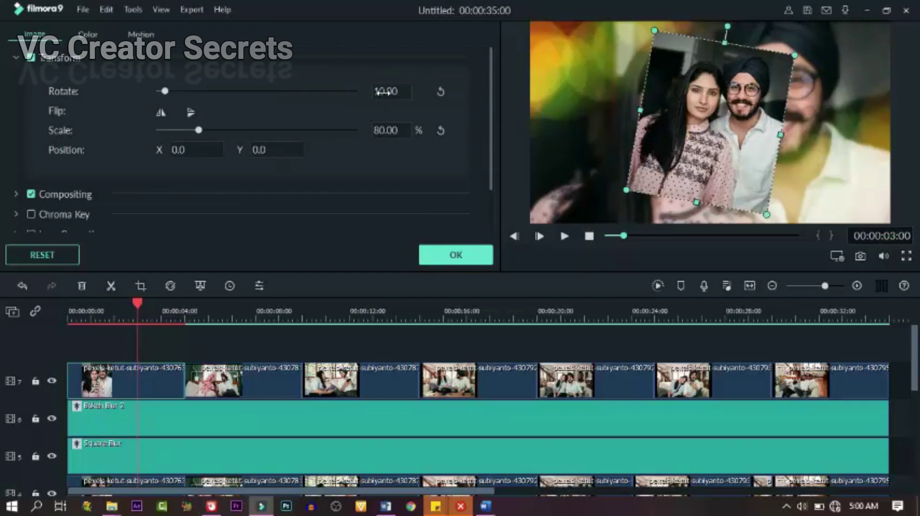
{"action": "left_click", "coordinate": [456, 257]}
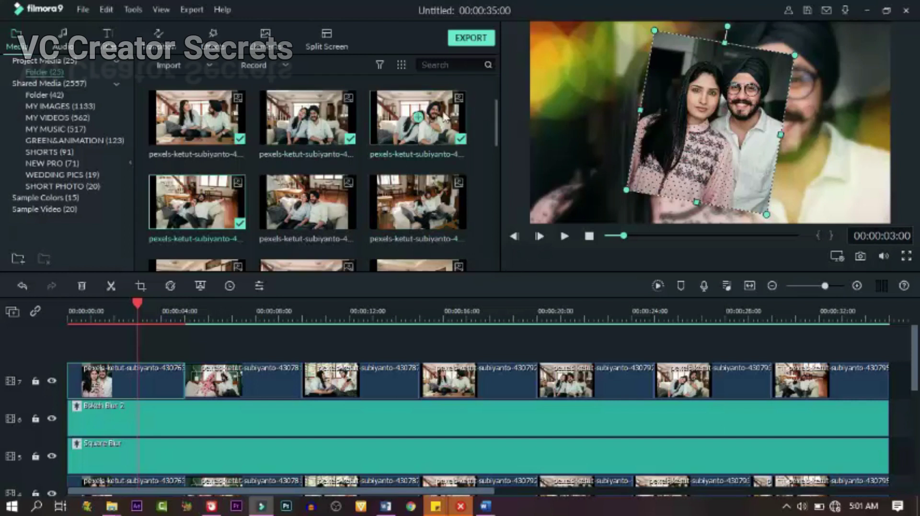
- Search the filter effects for "BOR" and apply Border to the first photo on the uppermost track
{"action": "left_click", "coordinate": [212, 43]}
{"action": "left_click", "coordinate": [448, 64]}
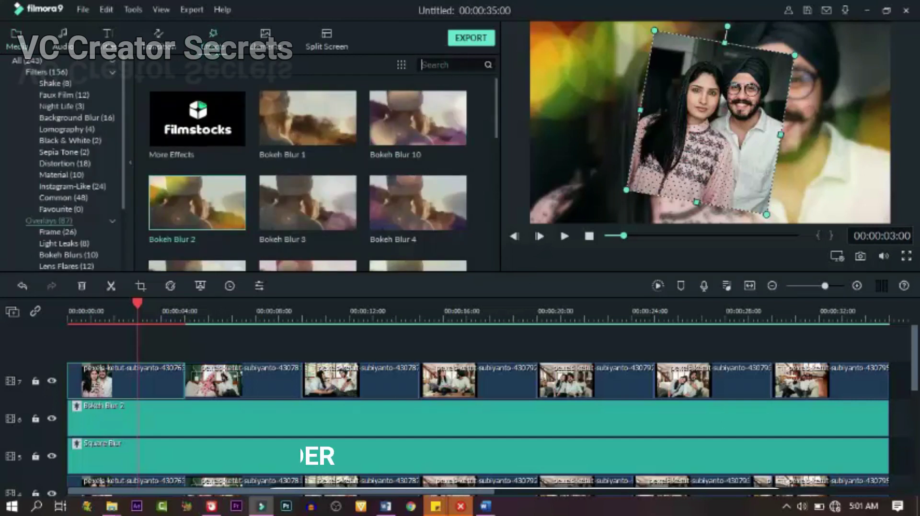
{"action": "type", "text": "BOR"}
{"action": "left_click", "coordinate": [53, 72]}
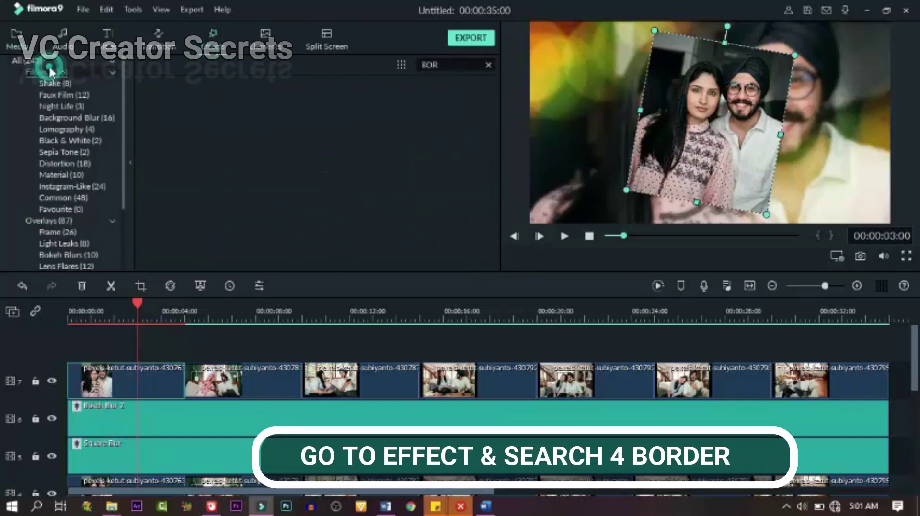
{"action": "left_click_drag", "start_coordinate": [233, 114], "coordinate": [113, 379]}
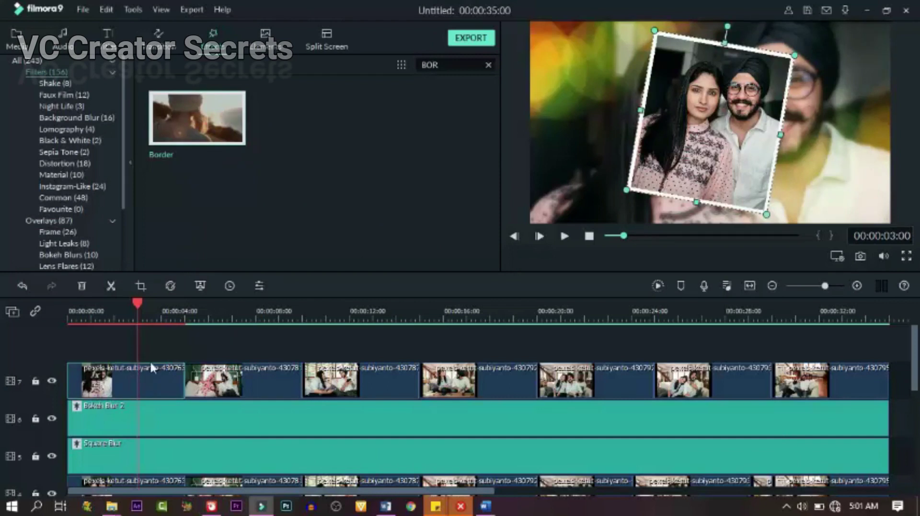
- Set the first photo's border size to 5 and its blur to 5
{"action": "double_click", "coordinate": [150, 382]}
{"action": "left_click", "coordinate": [16, 179]}
{"action": "scroll", "coordinate": [138, 214], "scroll_direction": "down", "scroll_amount": 5}
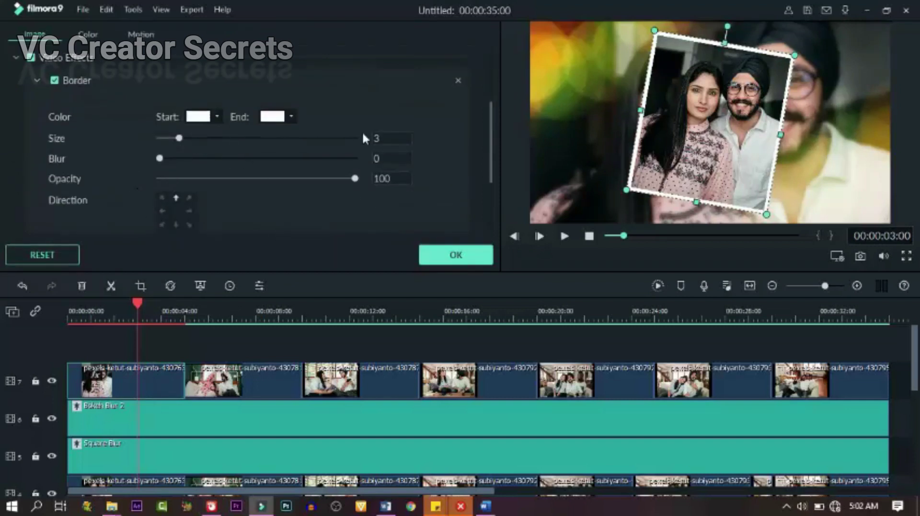
{"action": "left_click", "coordinate": [379, 138]}
{"action": "type", "text": "5"}
{"action": "key", "text": "Tab"}
- Set the first photo's border start color to magenta and end color to green, and accept the effect settings
{"action": "left_click", "coordinate": [198, 116]}
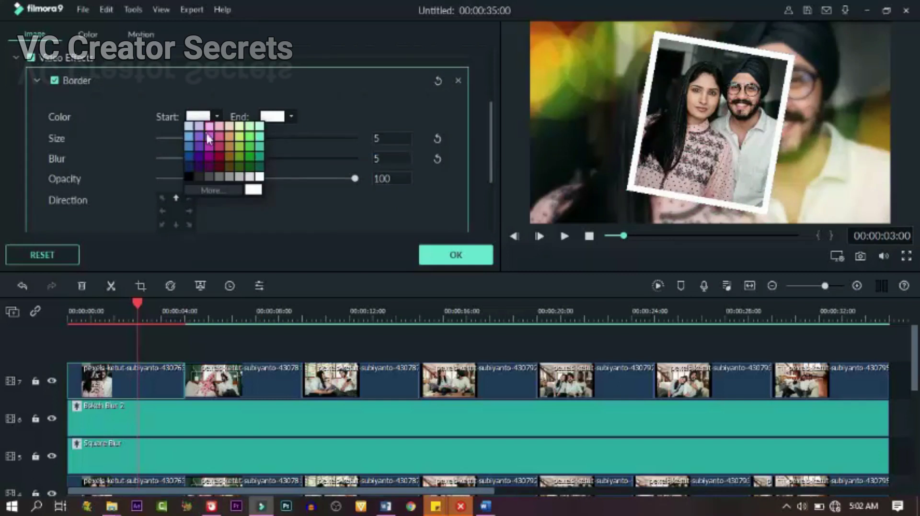
{"action": "left_click", "coordinate": [210, 146]}
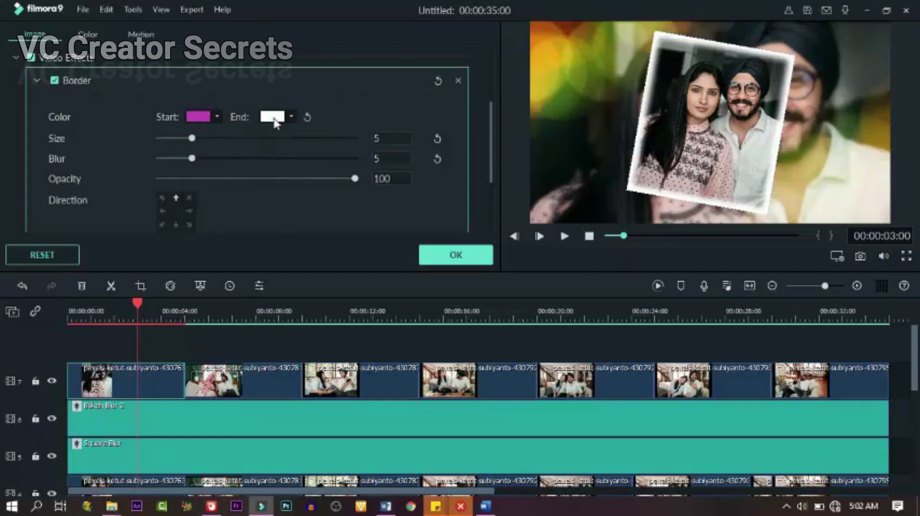
{"action": "left_click", "coordinate": [274, 120]}
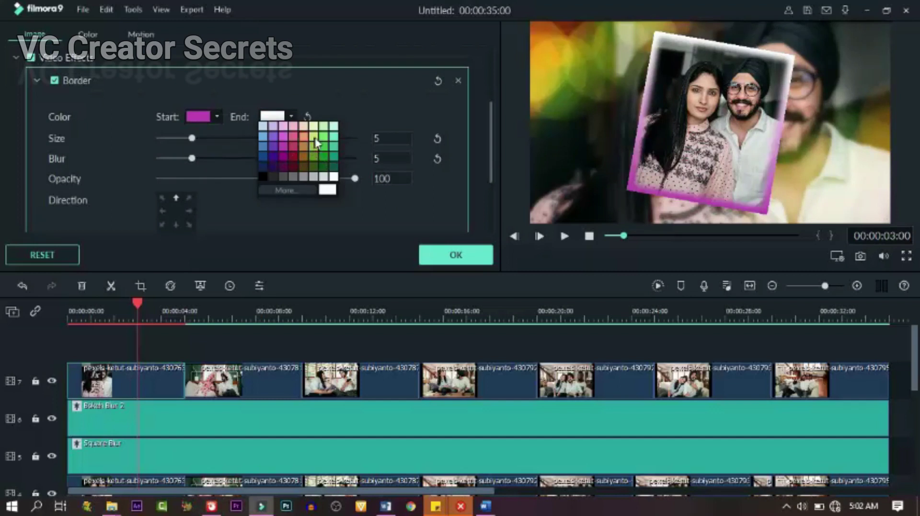
{"action": "left_click", "coordinate": [325, 152]}
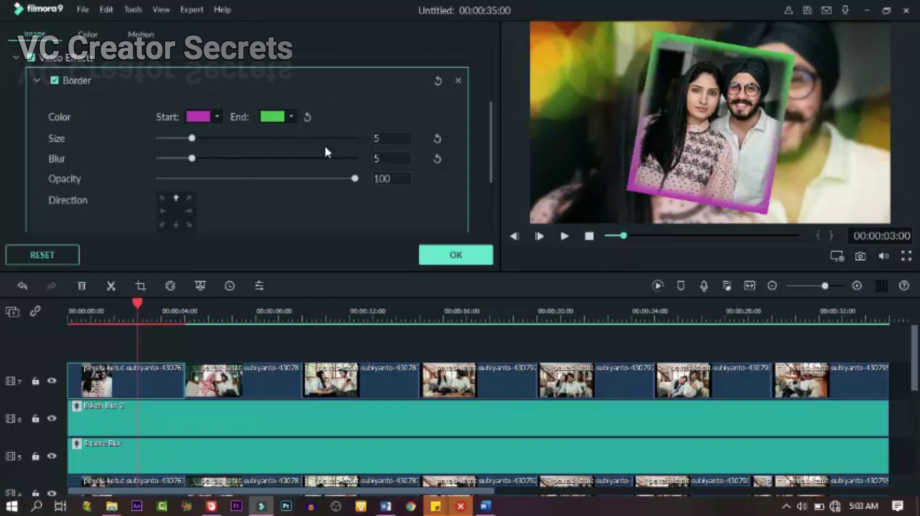
{"action": "left_click", "coordinate": [456, 255]}
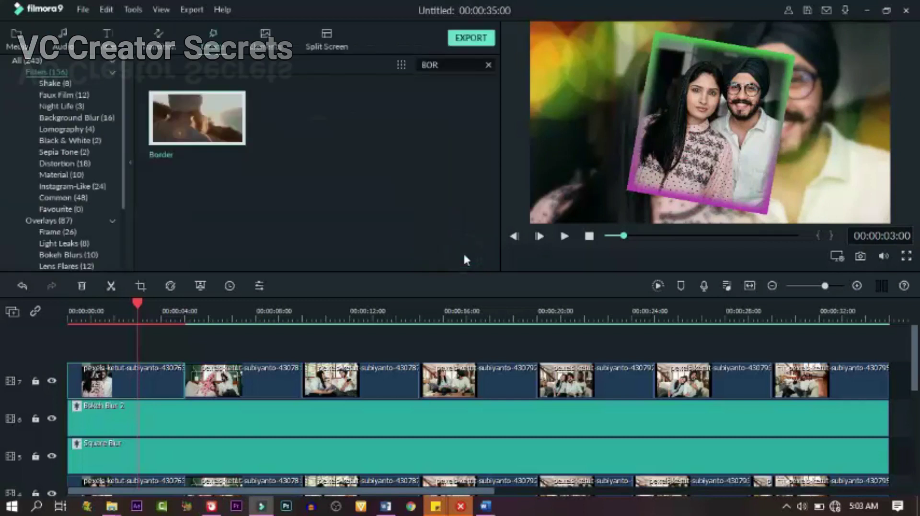
- Copy the effects of the first photo on track 7 and paste them onto the second photo
{"action": "mouse_move", "coordinate": [139, 303]}
{"action": "left_mouse_down"}
{"action": "mouse_move", "coordinate": [57, 320]}
{"action": "mouse_move", "coordinate": [146, 310]}
{"action": "mouse_move", "coordinate": [125, 310]}
{"action": "left_mouse_up"}
{"action": "right_click", "coordinate": [129, 378]}
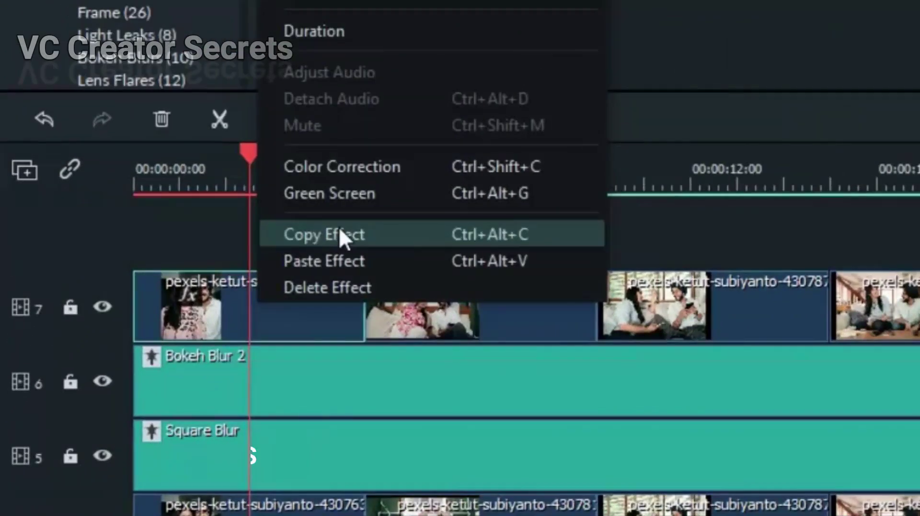
{"action": "left_click", "coordinate": [340, 232]}
{"action": "left_click", "coordinate": [484, 310]}
{"action": "right_click", "coordinate": [491, 304]}
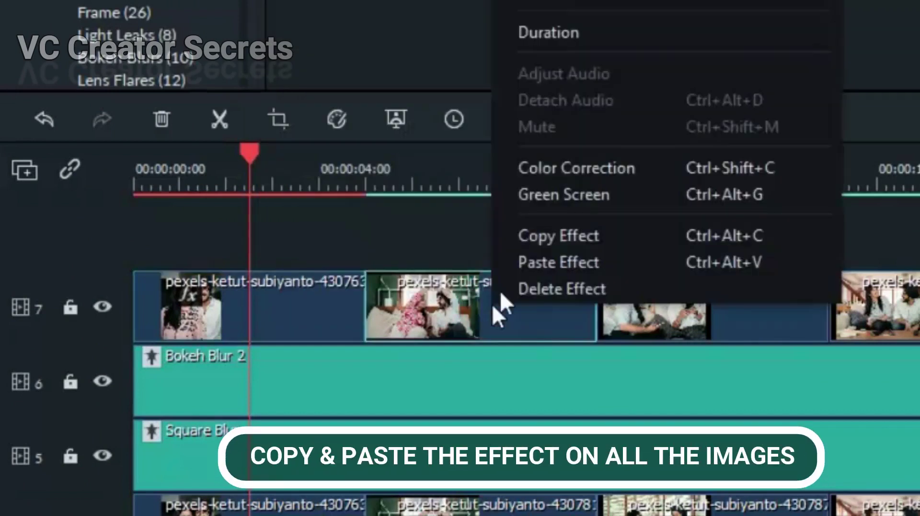
{"action": "left_click", "coordinate": [530, 261]}
- Paste the copied effects onto the third through seventh photos on track 7
{"action": "right_click", "coordinate": [682, 292]}
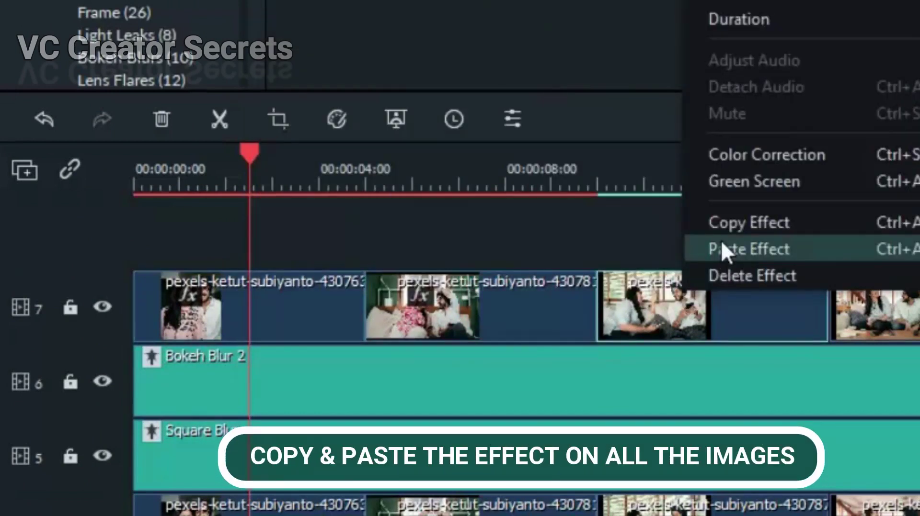
{"action": "left_click", "coordinate": [721, 245]}
{"action": "right_click", "coordinate": [56, 243]}
{"action": "left_click", "coordinate": [102, 202]}
{"action": "right_click", "coordinate": [262, 235]}
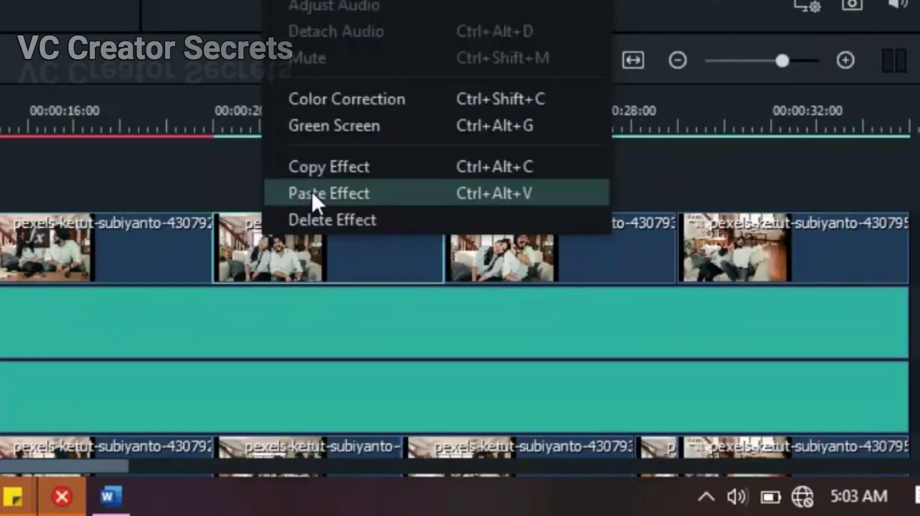
{"action": "left_click", "coordinate": [311, 191]}
{"action": "right_click", "coordinate": [569, 245]}
{"action": "left_click", "coordinate": [603, 201]}
{"action": "right_click", "coordinate": [775, 228]}
{"action": "left_click", "coordinate": [722, 202]}
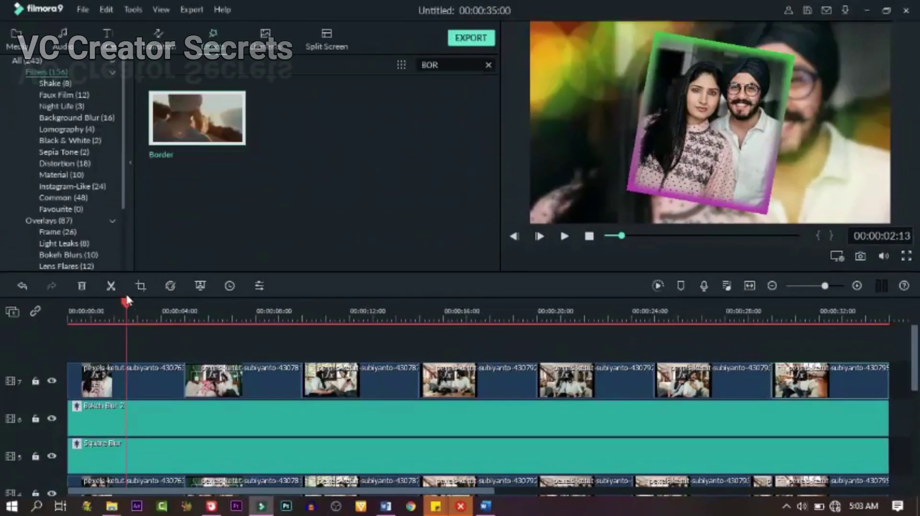
- Play the slideshow from its beginning to check the rotated, bordered photos over their backgrounds
{"action": "left_click_drag", "start_coordinate": [127, 301], "coordinate": [244, 303]}
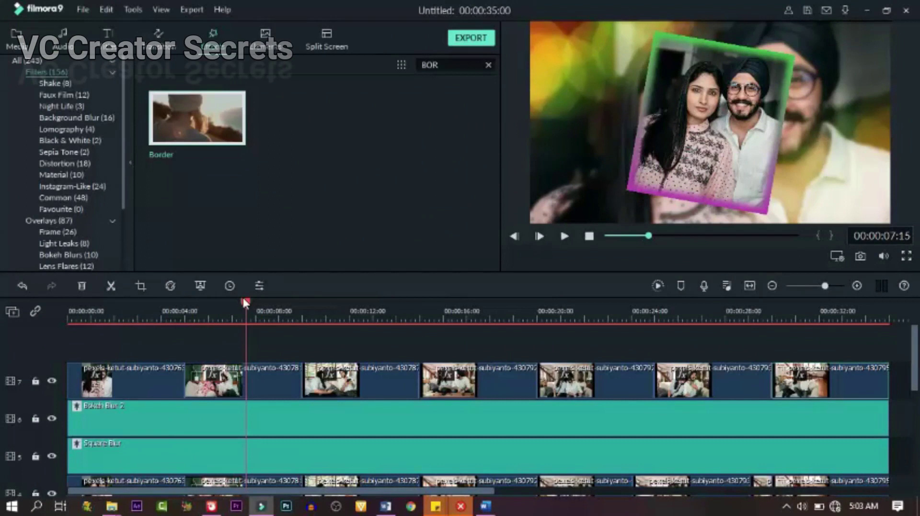
{"action": "left_click", "coordinate": [362, 378]}
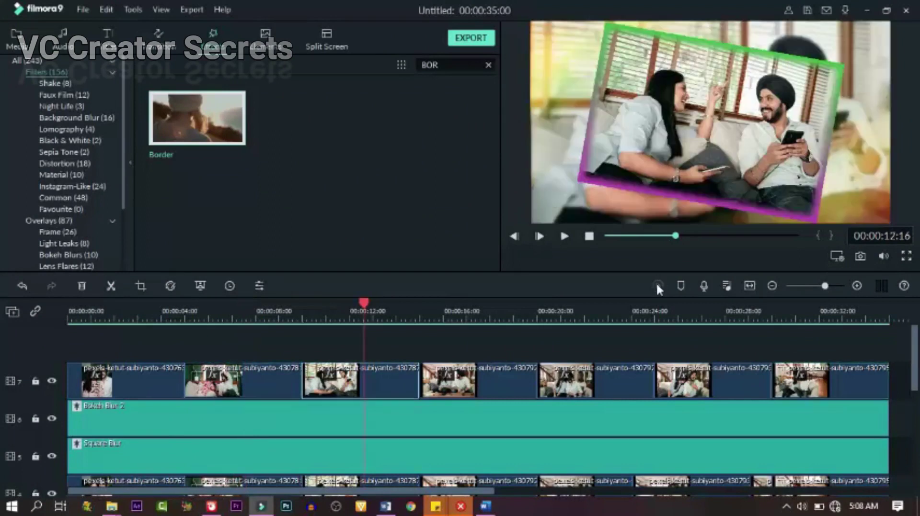
{"action": "left_click_drag", "start_coordinate": [361, 303], "coordinate": [31, 363]}
{"action": "key", "text": "space"}
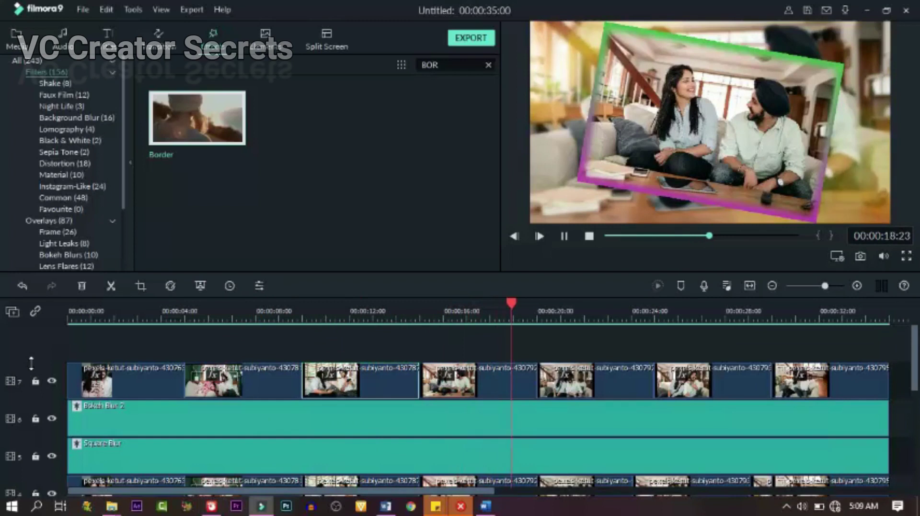
{"action": "key", "text": "space"}
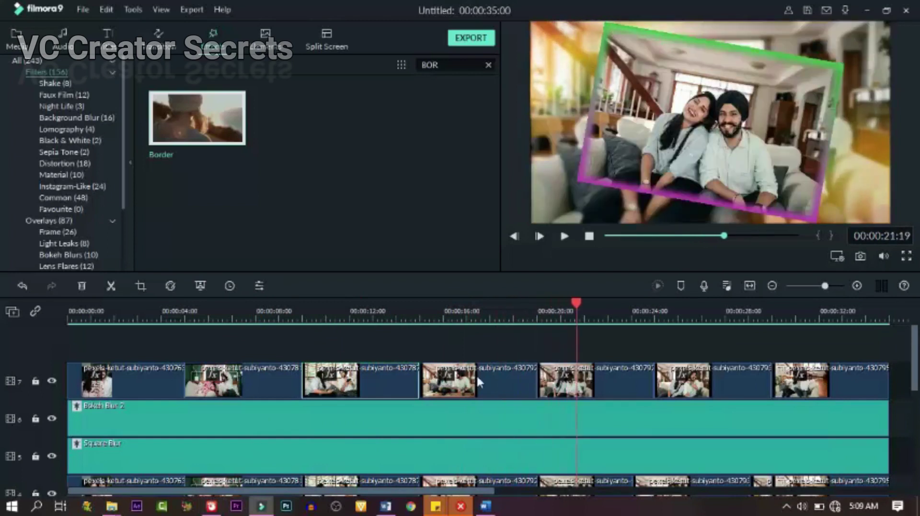
- Apply the Bounce to zoom in 1 motion to the first photo on track 7
{"action": "left_click_drag", "start_coordinate": [576, 303], "coordinate": [140, 375]}
{"action": "double_click", "coordinate": [141, 381]}
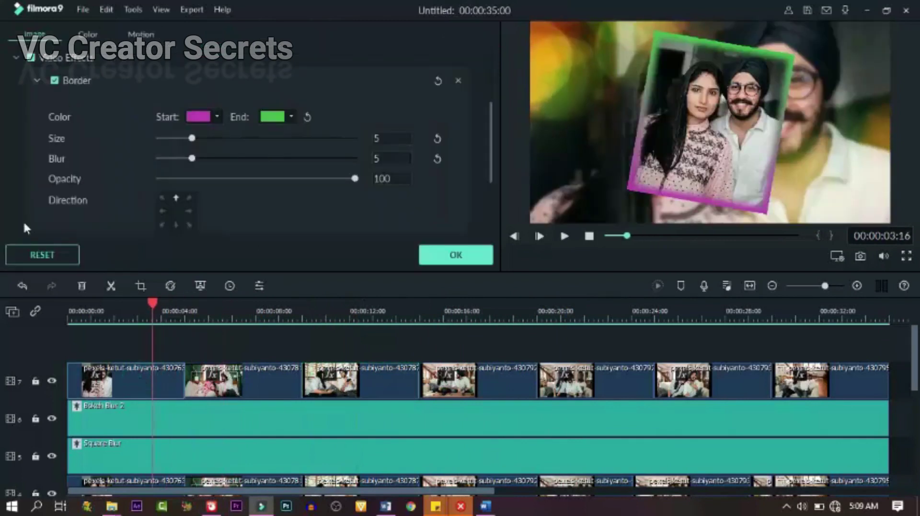
{"action": "left_click", "coordinate": [141, 34]}
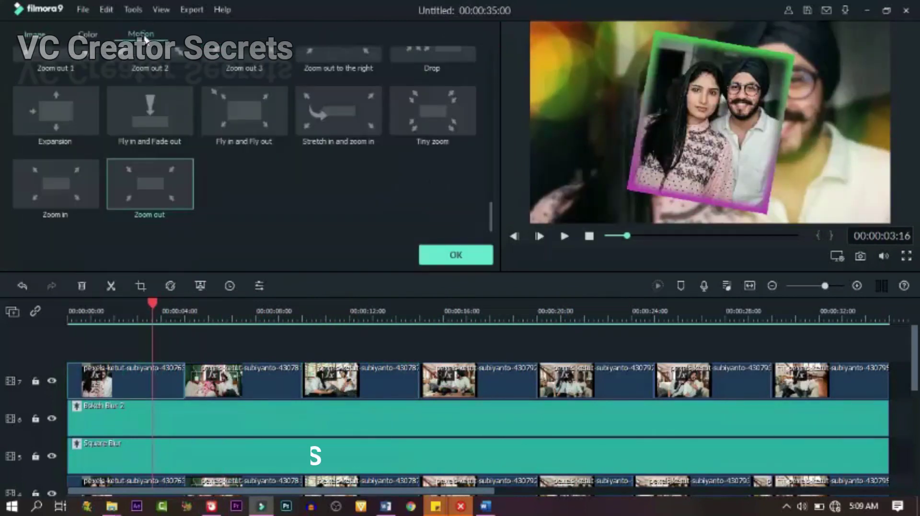
{"action": "scroll", "coordinate": [202, 110], "scroll_direction": "up", "scroll_amount": 3}
{"action": "scroll", "coordinate": [202, 110], "scroll_direction": "up", "scroll_amount": 4}
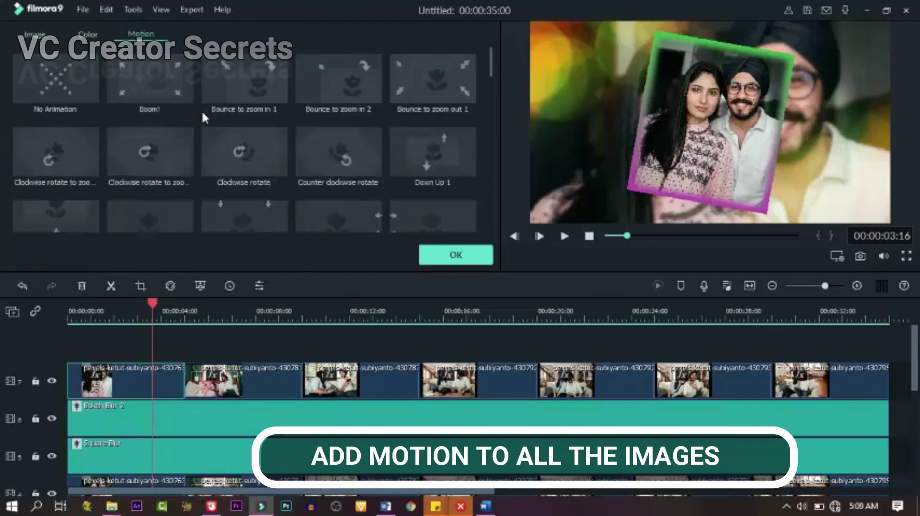
{"action": "double_click", "coordinate": [258, 82]}
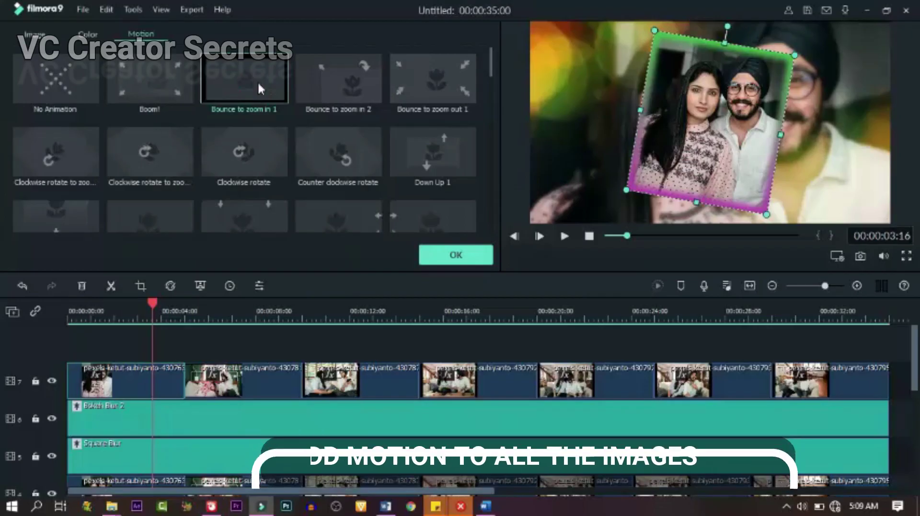
- Apply the Flip Down1 motion to the second photo on track 7
{"action": "left_click", "coordinate": [257, 385]}
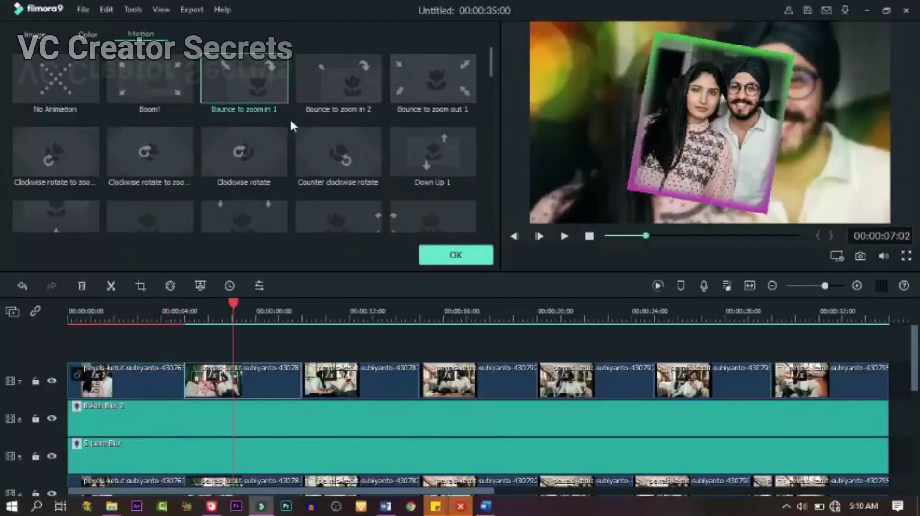
{"action": "scroll", "coordinate": [275, 102], "scroll_direction": "down", "scroll_amount": 1}
{"action": "scroll", "coordinate": [274, 94], "scroll_direction": "down", "scroll_amount": 1}
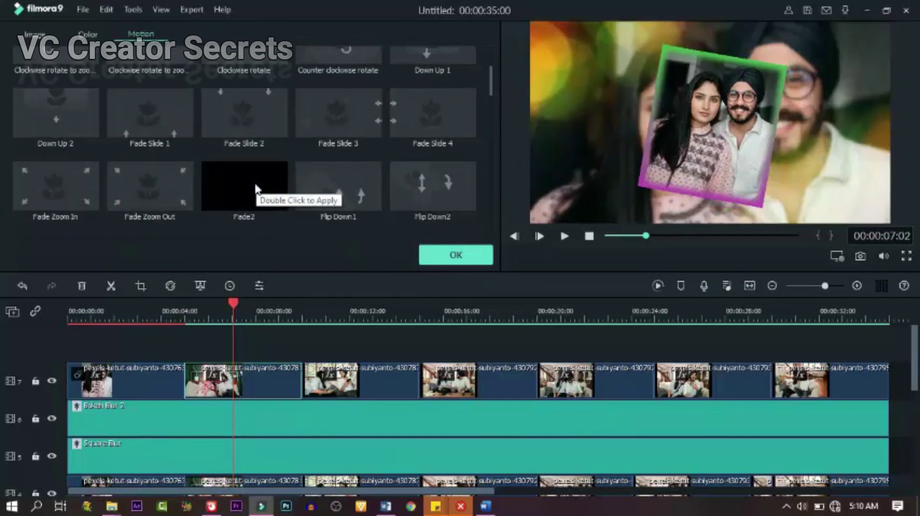
{"action": "scroll", "coordinate": [261, 187], "scroll_direction": "down", "scroll_amount": 1}
{"action": "scroll", "coordinate": [302, 189], "scroll_direction": "up", "scroll_amount": 1}
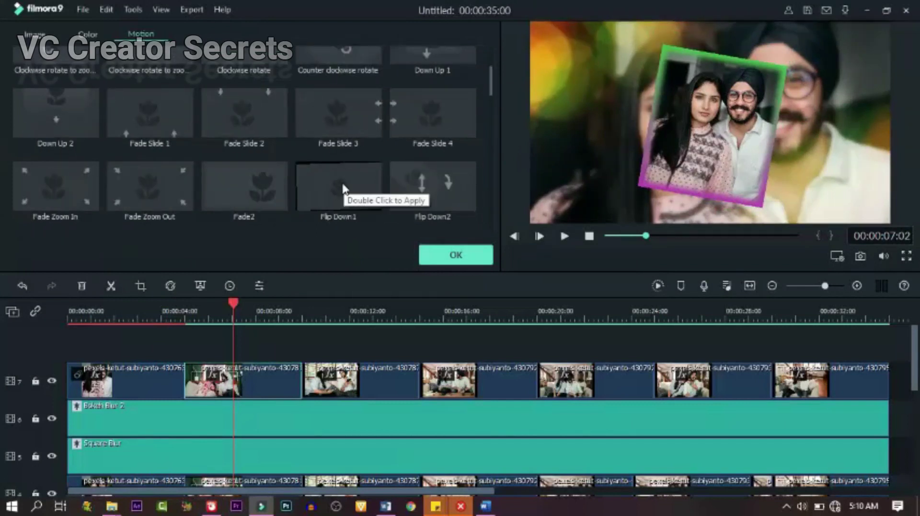
{"action": "double_click", "coordinate": [343, 188]}
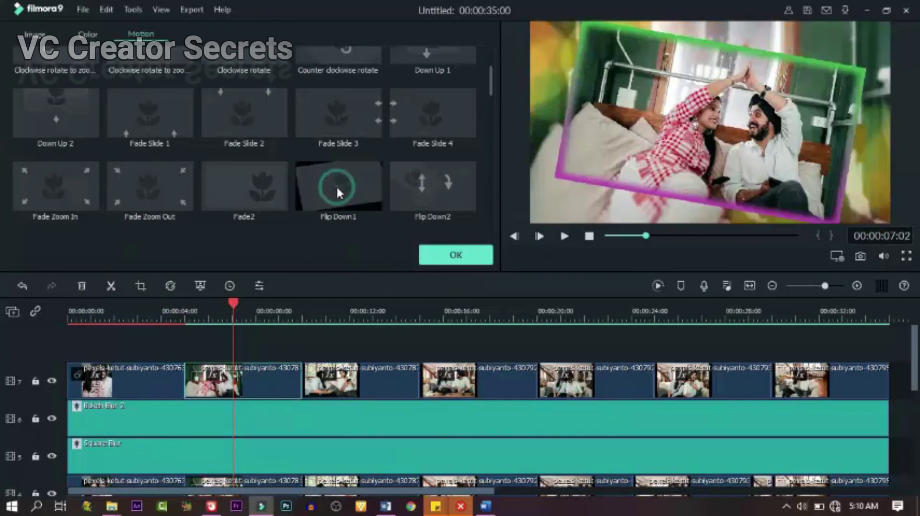
{"action": "left_click", "coordinate": [336, 191]}
- Apply the Flip Down2 motion to the third photo on track 7
{"action": "left_click", "coordinate": [366, 309]}
{"action": "left_click", "coordinate": [367, 386]}
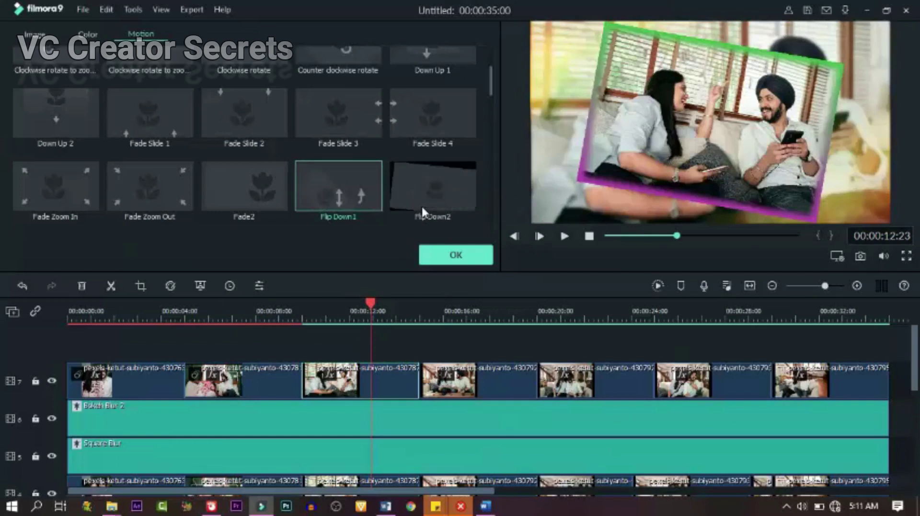
{"action": "double_click", "coordinate": [449, 191]}
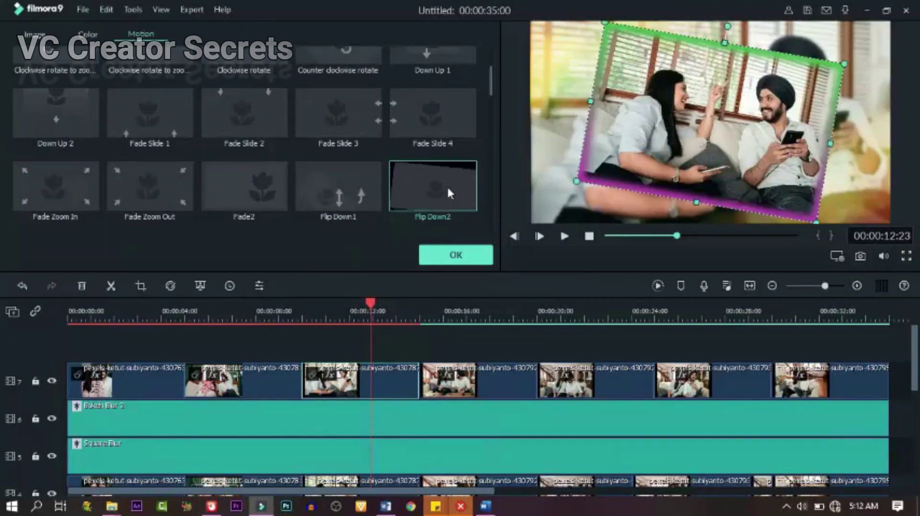
- Apply the Stretch in and zoom in 1 motion to the fourth photo on track 7
{"action": "left_click", "coordinate": [473, 316]}
{"action": "left_click", "coordinate": [492, 376]}
{"action": "scroll", "coordinate": [240, 143], "scroll_direction": "down", "scroll_amount": 5}
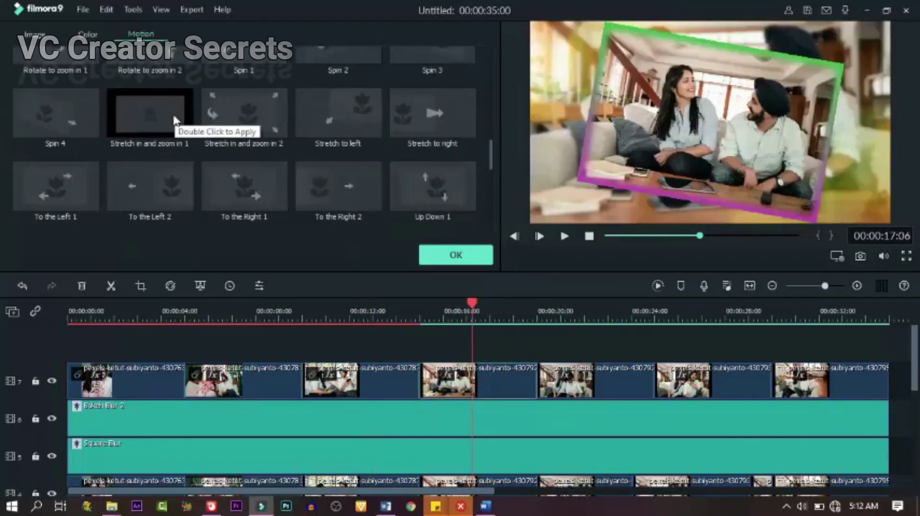
{"action": "left_click", "coordinate": [172, 113]}
- Apply the Stretch in and zoom in 2 motion to the fifth photo on track 7 and Stretch in and zoom in to the sixth
{"action": "left_click", "coordinate": [592, 319]}
{"action": "left_click", "coordinate": [610, 380]}
{"action": "left_click", "coordinate": [221, 113]}
{"action": "left_click", "coordinate": [695, 383]}
{"action": "scroll", "coordinate": [353, 106], "scroll_direction": "down", "scroll_amount": 5}
{"action": "left_click", "coordinate": [353, 107]}
- Apply the Zoom out motion to the seventh photo on track 7
{"action": "left_click", "coordinate": [792, 319]}
{"action": "left_click", "coordinate": [792, 380]}
{"action": "left_click", "coordinate": [134, 181]}
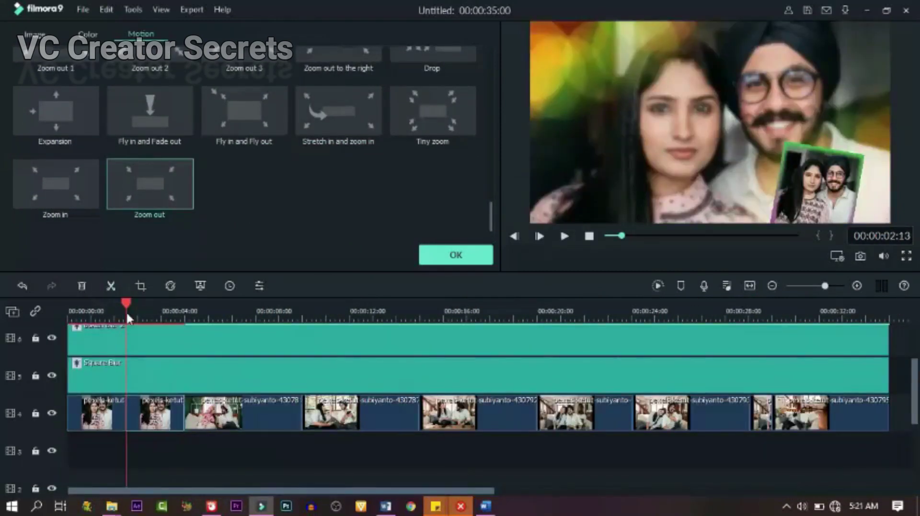
- Split the second background photo on track 4 at 00:00:07:14 and the third one at its middle
{"action": "left_click", "coordinate": [127, 303]}
{"action": "left_click_drag", "start_coordinate": [128, 303], "coordinate": [249, 307]}
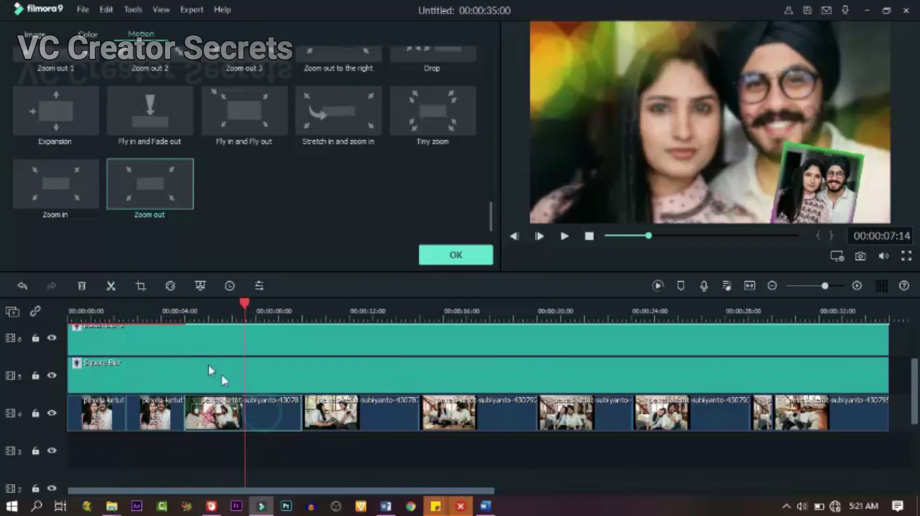
{"action": "left_click", "coordinate": [111, 286]}
{"action": "left_click", "coordinate": [245, 301]}
{"action": "left_click_drag", "start_coordinate": [257, 305], "coordinate": [477, 306]}
{"action": "left_click", "coordinate": [385, 407]}
{"action": "left_click", "coordinate": [111, 286]}
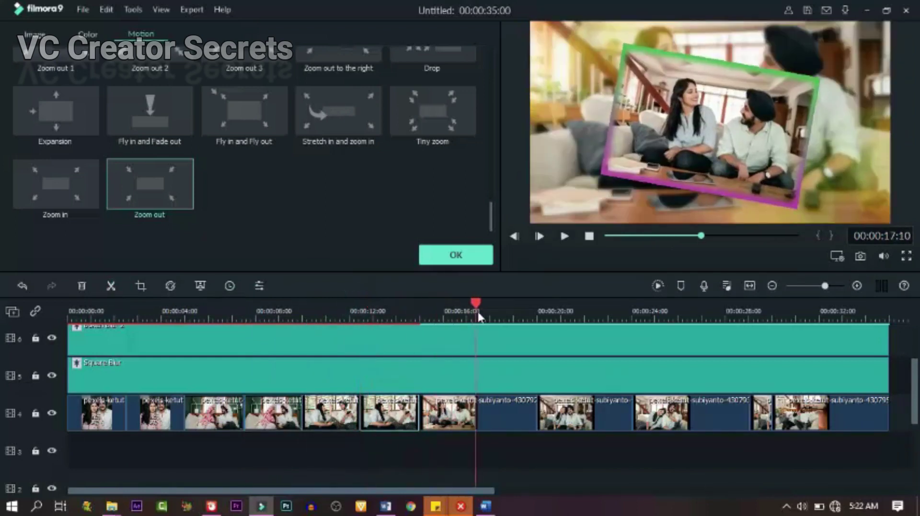
- Split the fourth background photo on track 4 at 00:00:17:10 and the fifth at 00:00:22:03
{"action": "left_click", "coordinate": [482, 407]}
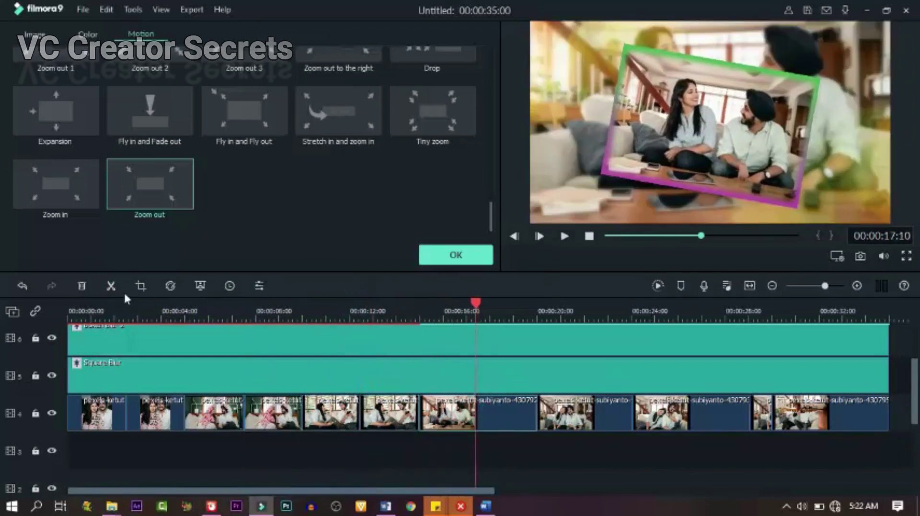
{"action": "key", "text": "ctrl+b"}
{"action": "left_click_drag", "start_coordinate": [475, 302], "coordinate": [527, 307]}
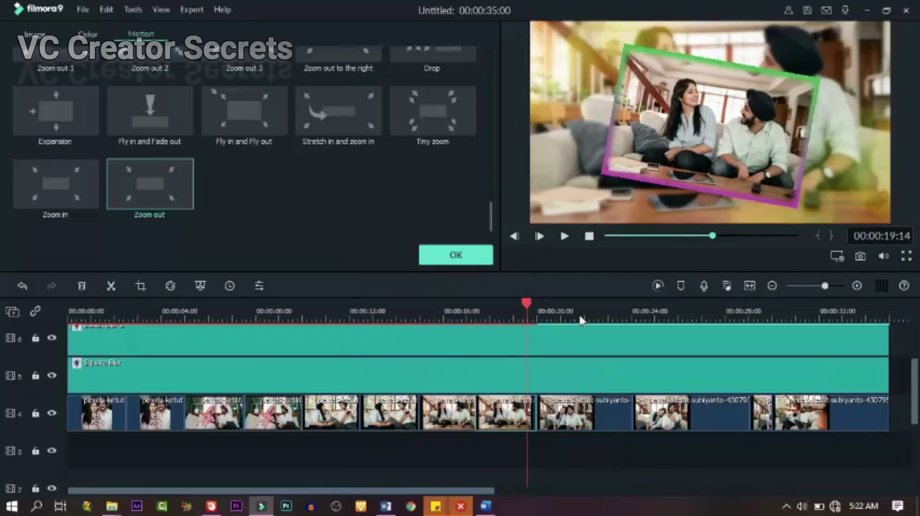
{"action": "left_click", "coordinate": [587, 317]}
{"action": "left_click", "coordinate": [584, 413]}
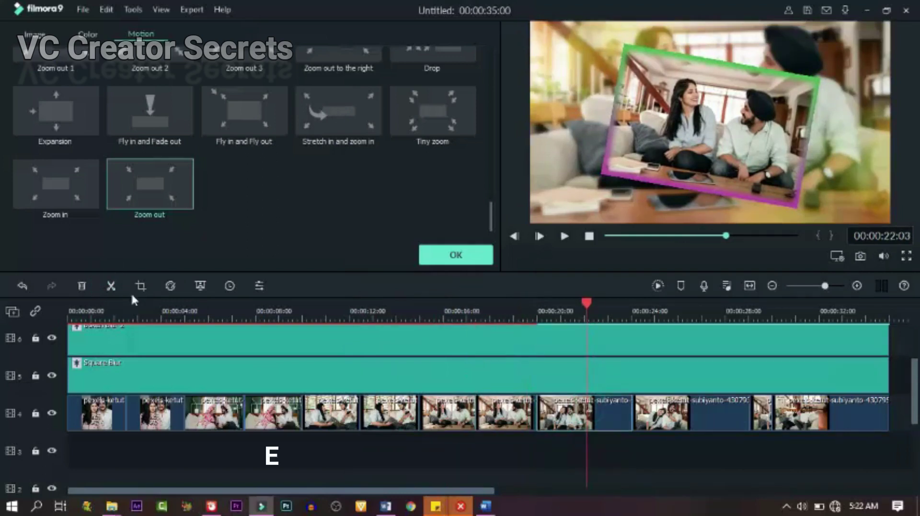
{"action": "left_click", "coordinate": [110, 286]}
- Split the sixth background photo on track 4 at 00:00:26:15 and the last one at 00:00:32:05
{"action": "left_click_drag", "start_coordinate": [602, 301], "coordinate": [690, 302]}
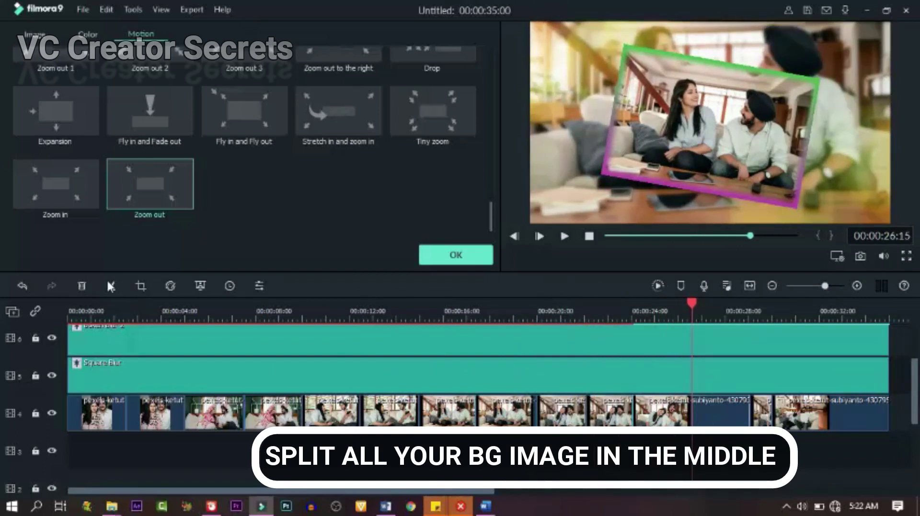
{"action": "left_click_drag", "start_coordinate": [695, 303], "coordinate": [817, 316]}
{"action": "left_click_drag", "start_coordinate": [825, 322], "coordinate": [813, 319]}
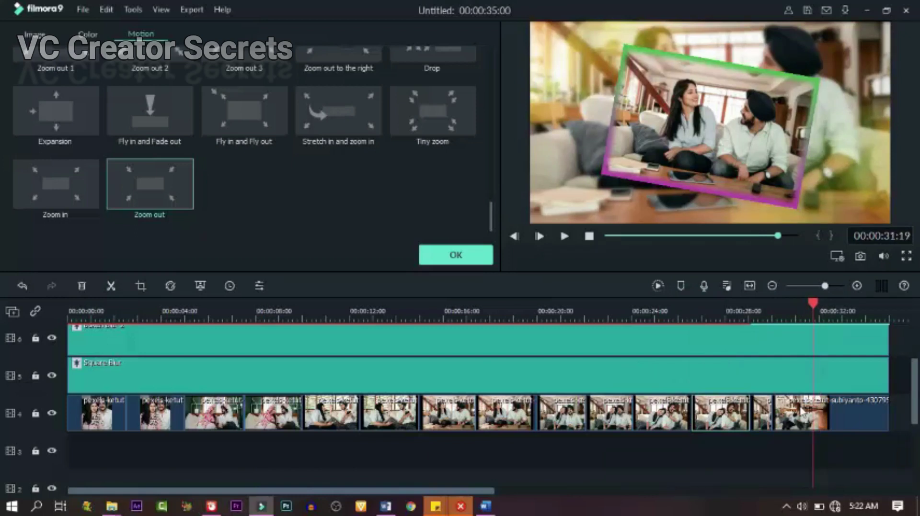
{"action": "left_click", "coordinate": [824, 297]}
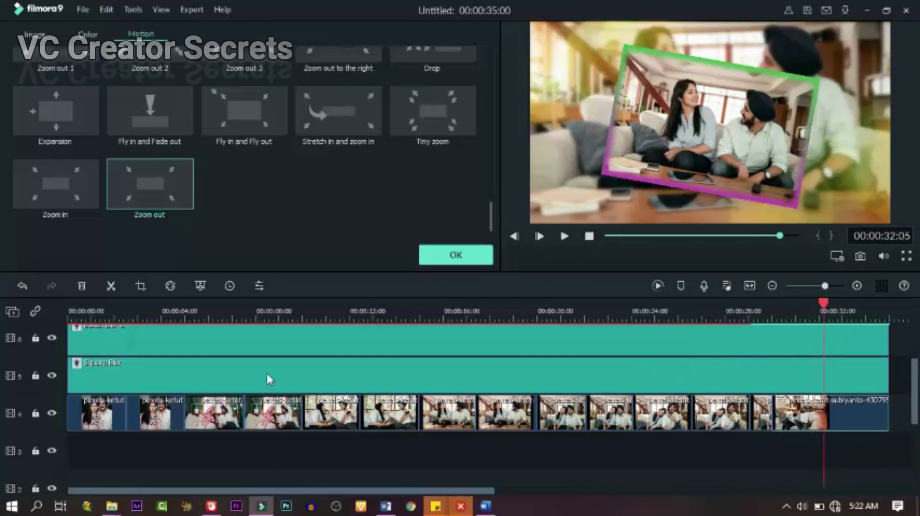
{"action": "left_click", "coordinate": [112, 286]}
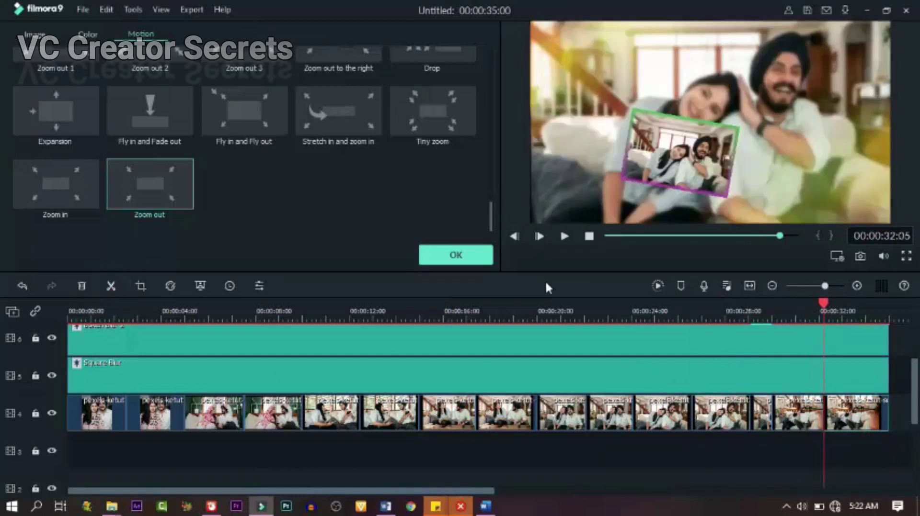
- Add the Basic transitions Col Split 2 at the first background photo's split and Round Zoom In at the second's on track 4
{"action": "left_click", "coordinate": [456, 254]}
{"action": "left_click", "coordinate": [156, 48]}
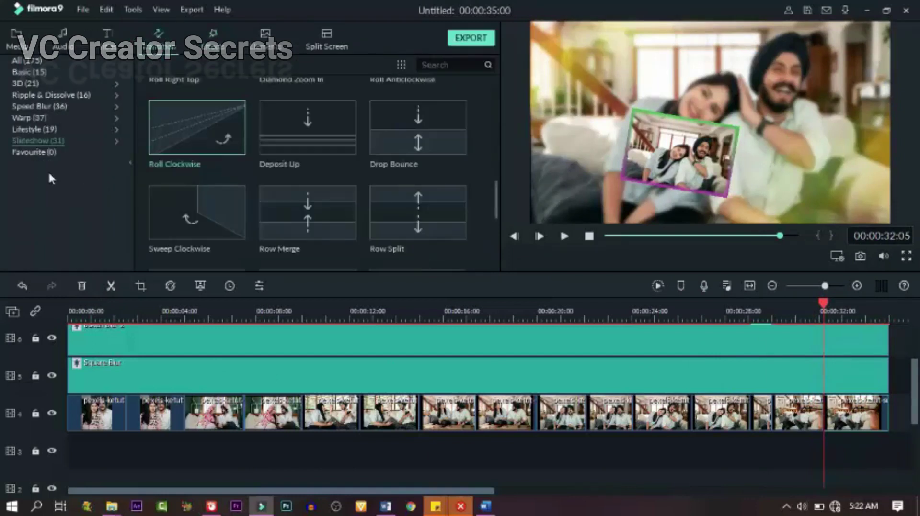
{"action": "left_click", "coordinate": [29, 72]}
{"action": "scroll", "coordinate": [310, 169], "scroll_direction": "down", "scroll_amount": 5}
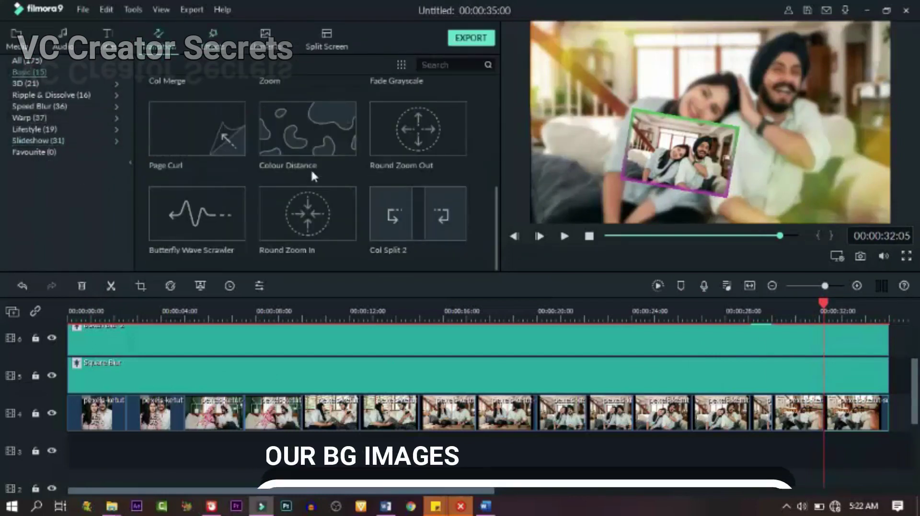
{"action": "left_click_drag", "start_coordinate": [451, 229], "coordinate": [119, 422]}
{"action": "left_click_drag", "start_coordinate": [339, 211], "coordinate": [244, 413]}
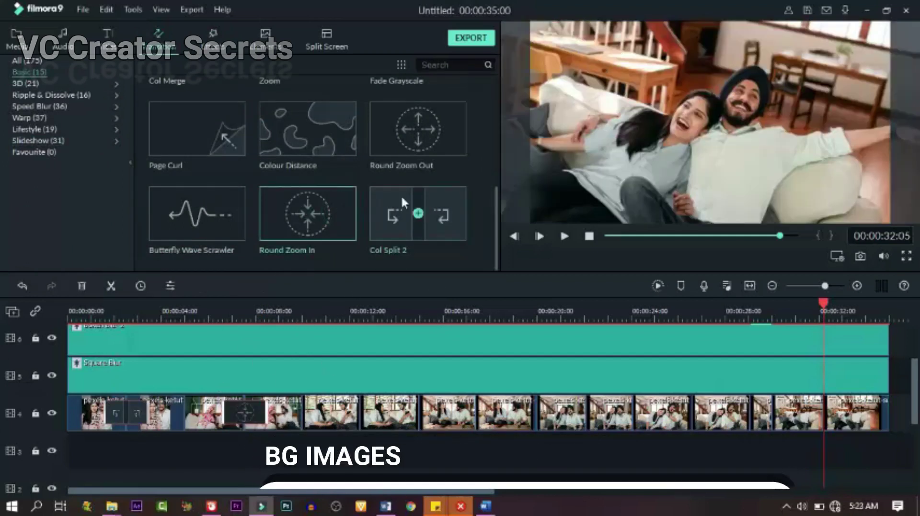
- Add Round Zoom Out at the third background photo's split and Col Split at the fourth's on track 4
{"action": "left_click_drag", "start_coordinate": [445, 127], "coordinate": [389, 273]}
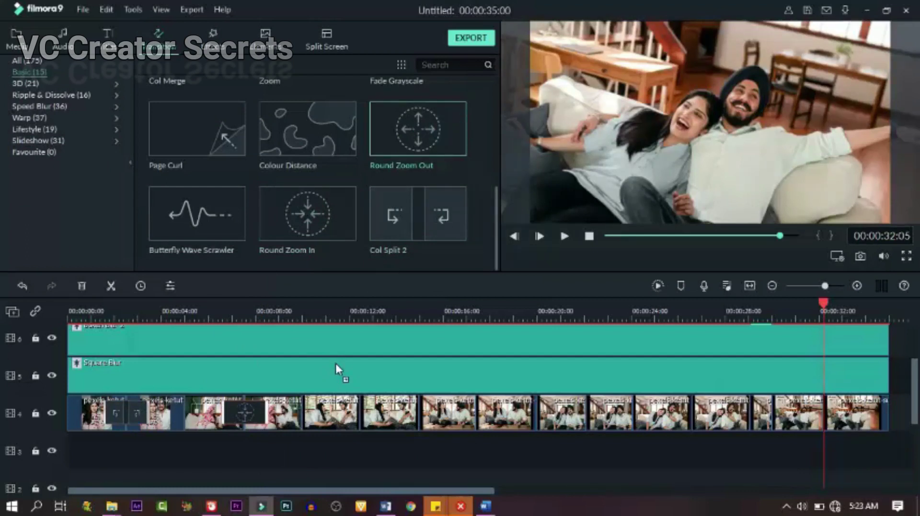
{"action": "left_click_drag", "start_coordinate": [335, 362], "coordinate": [361, 417]}
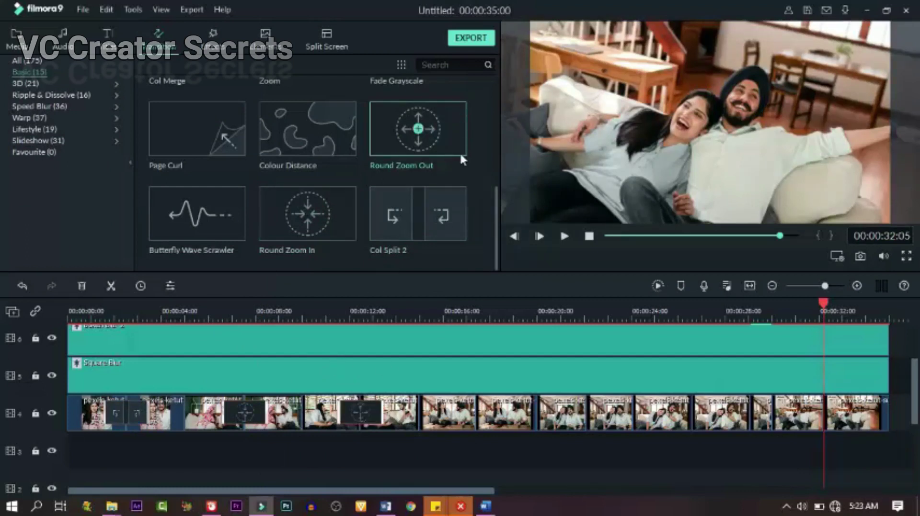
{"action": "scroll", "coordinate": [447, 160], "scroll_direction": "up", "scroll_amount": 3}
{"action": "left_click_drag", "start_coordinate": [455, 206], "coordinate": [472, 421]}
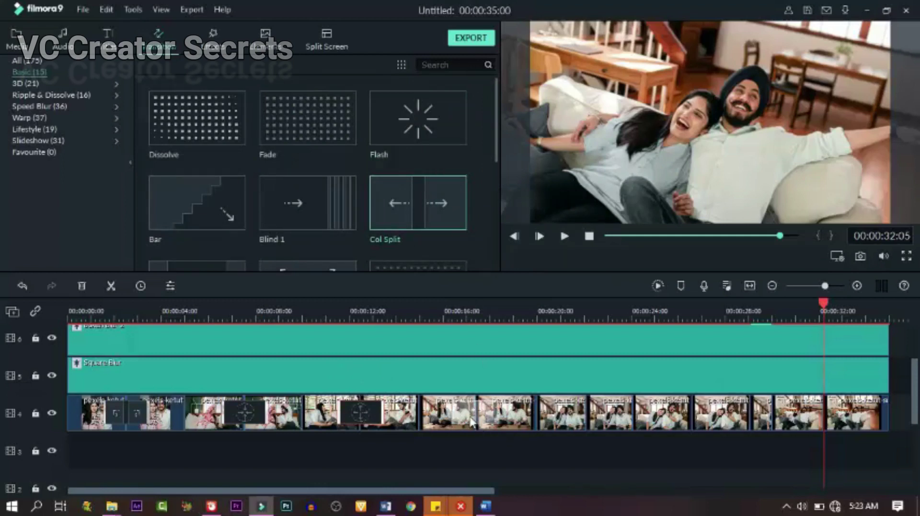
- Add the Bar transition at the fifth background photo's split and Blind 1 at the sixth's on track 4
{"action": "scroll", "coordinate": [444, 235], "scroll_direction": "down", "scroll_amount": 1}
{"action": "scroll", "coordinate": [445, 235], "scroll_direction": "up", "scroll_amount": 1}
{"action": "left_click_drag", "start_coordinate": [233, 200], "coordinate": [594, 433]}
{"action": "left_click_drag", "start_coordinate": [313, 189], "coordinate": [685, 413]}
- Add the Slideshow transitions Push at the last background photo's split and Pinwheel at the cut near 00:00:29 on track 4
{"action": "left_click", "coordinate": [31, 140]}
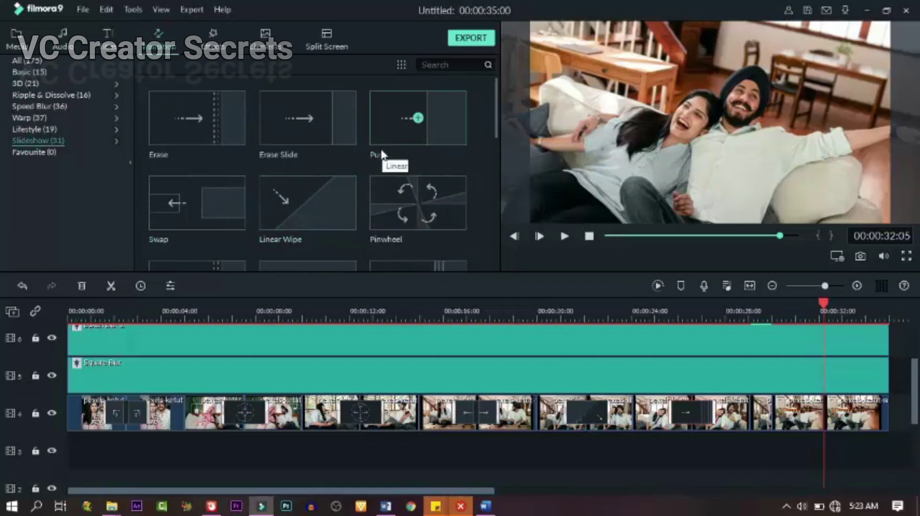
{"action": "left_click_drag", "start_coordinate": [382, 125], "coordinate": [815, 422]}
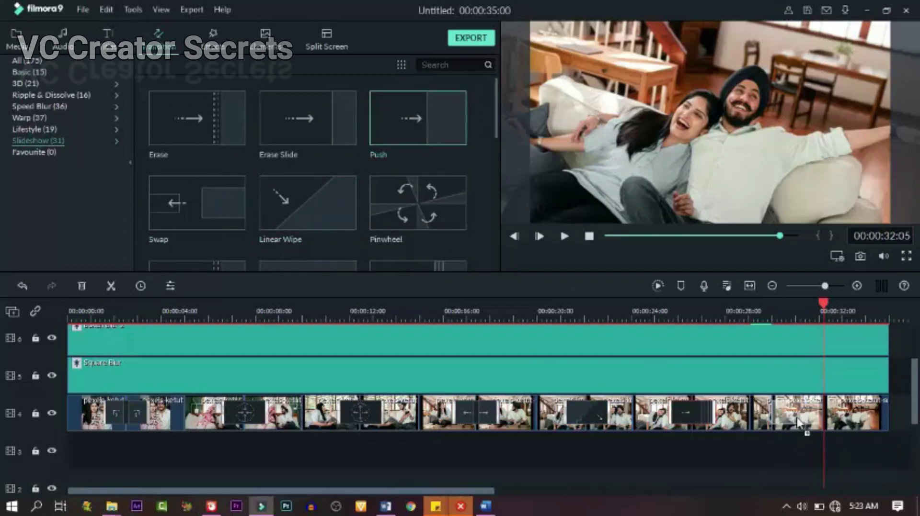
{"action": "left_click", "coordinate": [416, 201]}
- Render the timeline preview and play the slideshow from 00:00:04:02 to check the background transitions
{"action": "left_click_drag", "start_coordinate": [821, 303], "coordinate": [70, 311]}
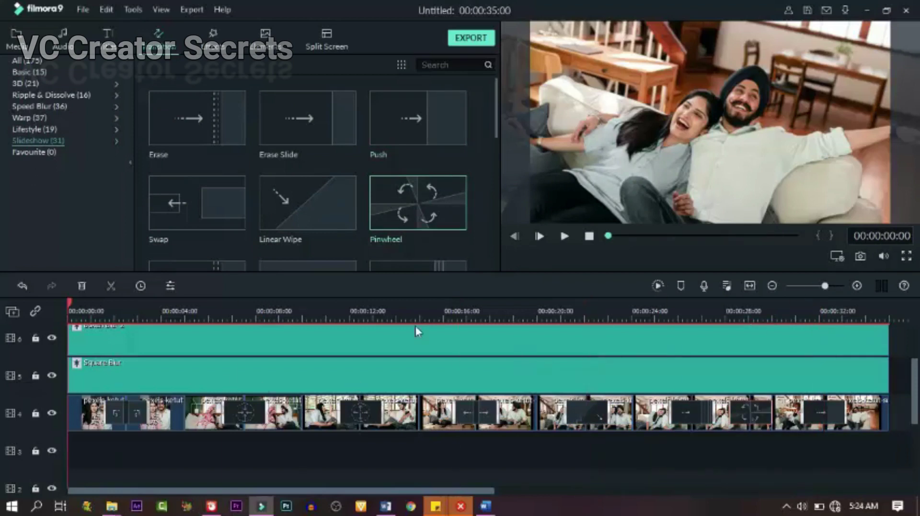
{"action": "left_click", "coordinate": [658, 286]}
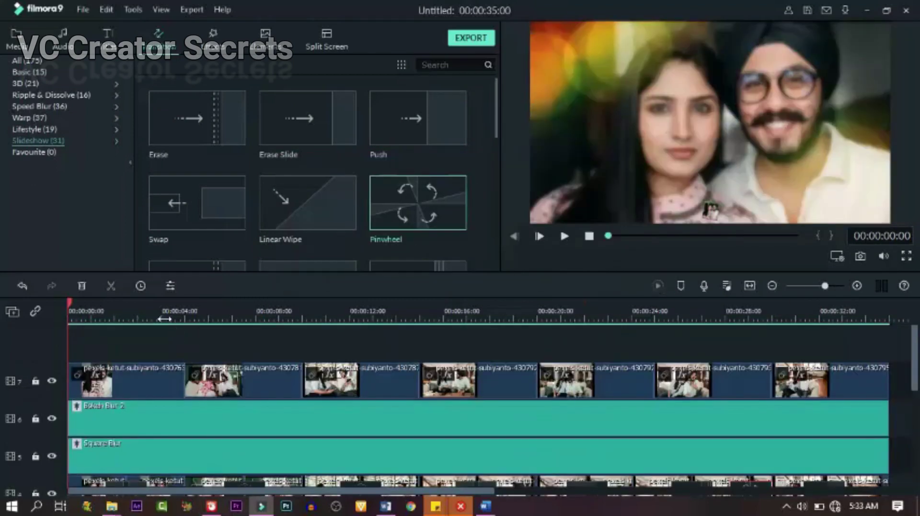
{"action": "left_click", "coordinate": [164, 319]}
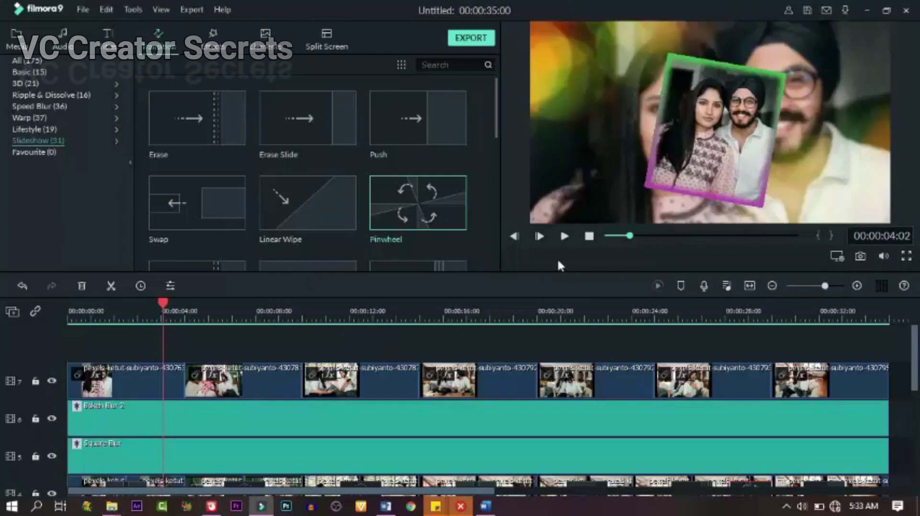
{"action": "left_click", "coordinate": [564, 236]}
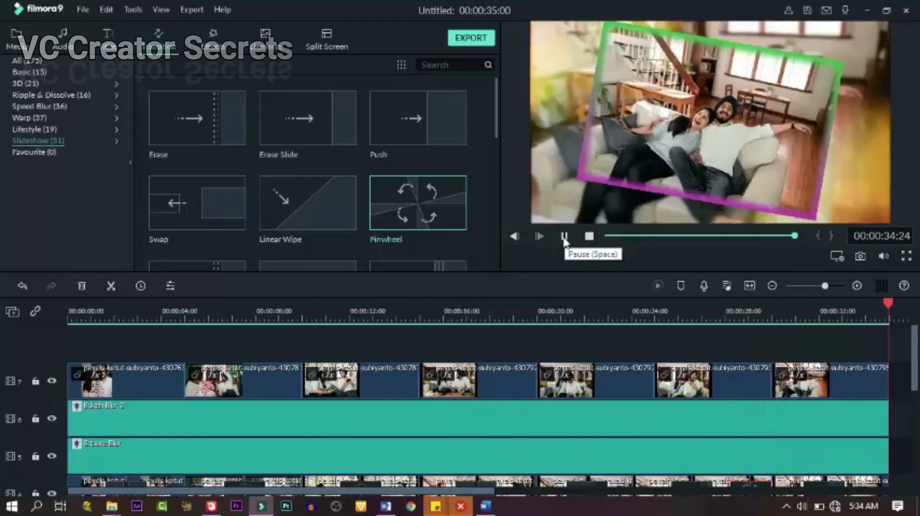
- Preview the Warp transition Warp Zoom 1 and add it to the start of the first photo on track 7
{"action": "left_click", "coordinate": [477, 387]}
{"action": "scroll", "coordinate": [315, 191], "scroll_direction": "down", "scroll_amount": 5}
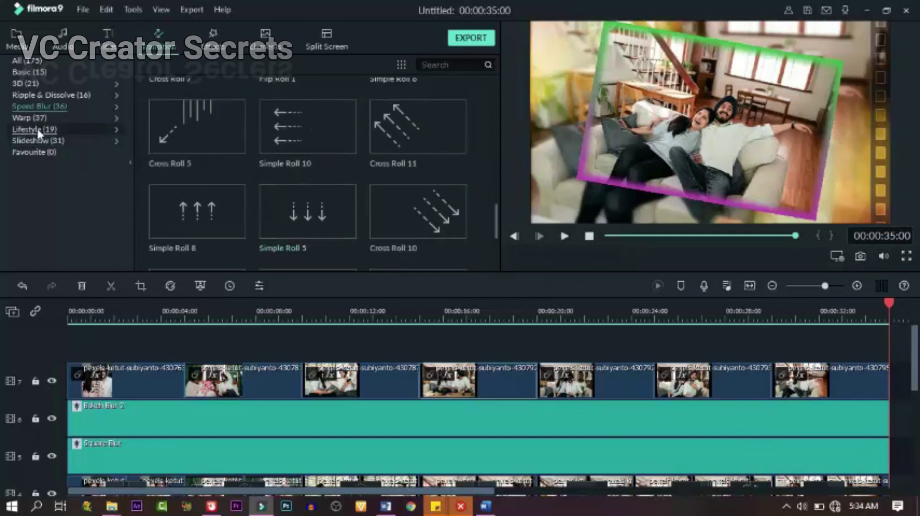
{"action": "left_click", "coordinate": [29, 118]}
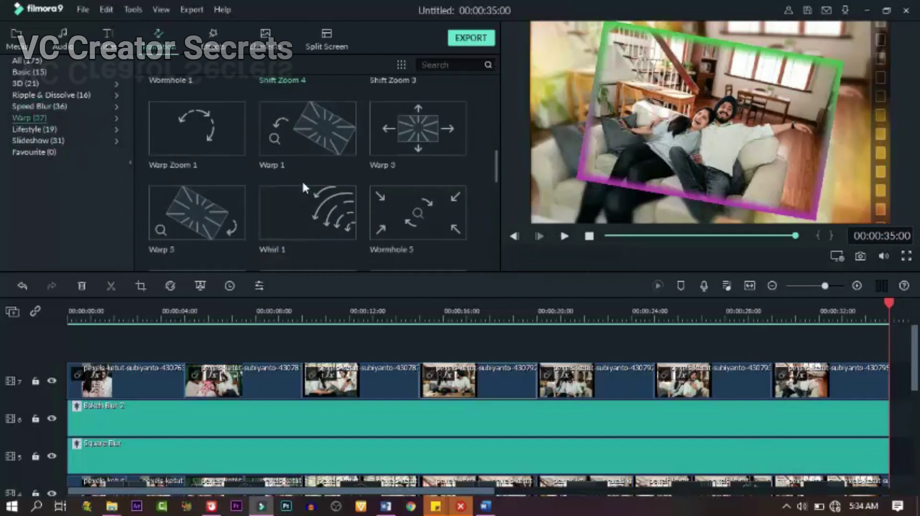
{"action": "left_click", "coordinate": [225, 127]}
{"action": "left_click", "coordinate": [567, 235]}
{"action": "left_click_drag", "start_coordinate": [224, 135], "coordinate": [91, 381]}
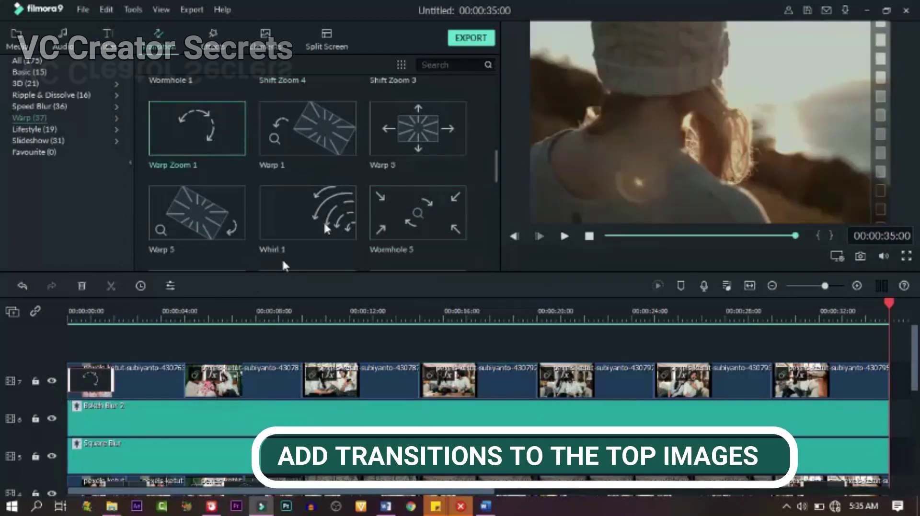
- Preview the Shift Zoom 2 transition and add it between the first and second photos on track 7
{"action": "scroll", "coordinate": [364, 203], "scroll_direction": "down", "scroll_amount": 5}
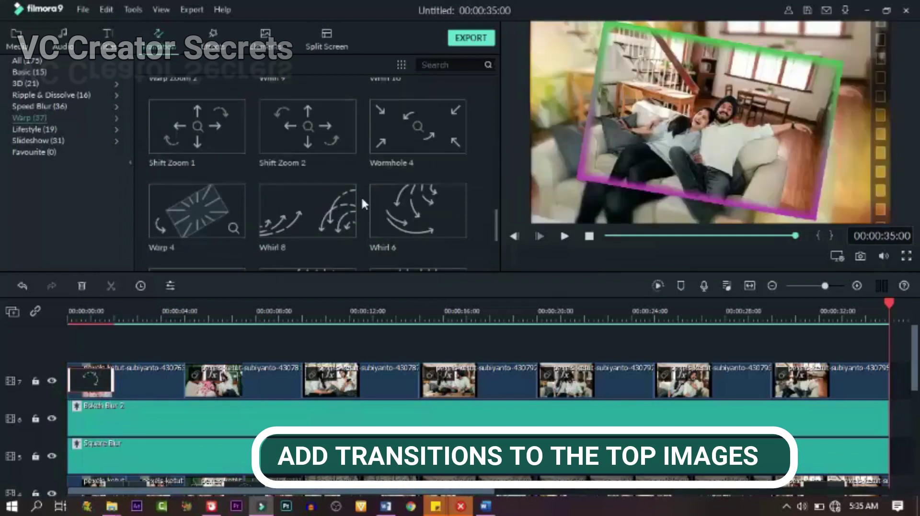
{"action": "left_click", "coordinate": [308, 125]}
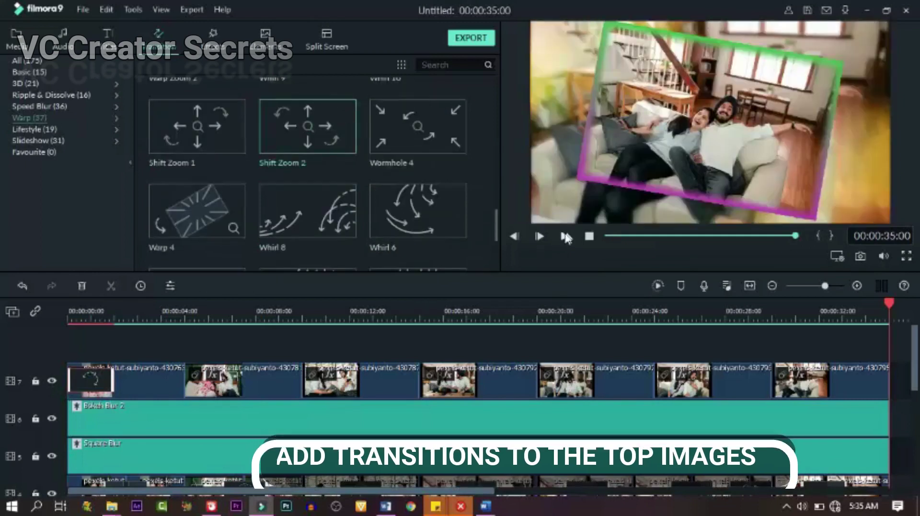
{"action": "left_click", "coordinate": [565, 237]}
{"action": "left_click_drag", "start_coordinate": [323, 124], "coordinate": [178, 385]}
- Preview the Cross Zoom transition and add it between the second and third photos on track 7
{"action": "scroll", "coordinate": [231, 196], "scroll_direction": "down", "scroll_amount": 3}
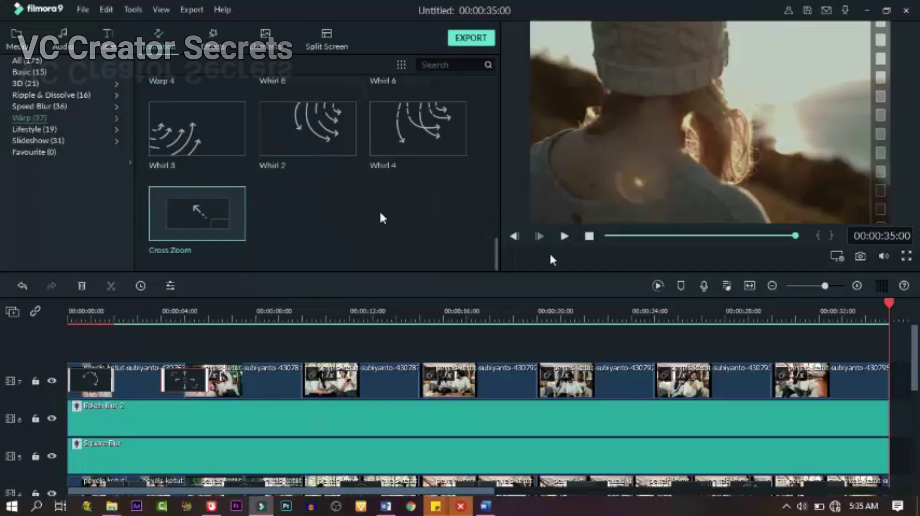
{"action": "left_click", "coordinate": [561, 236]}
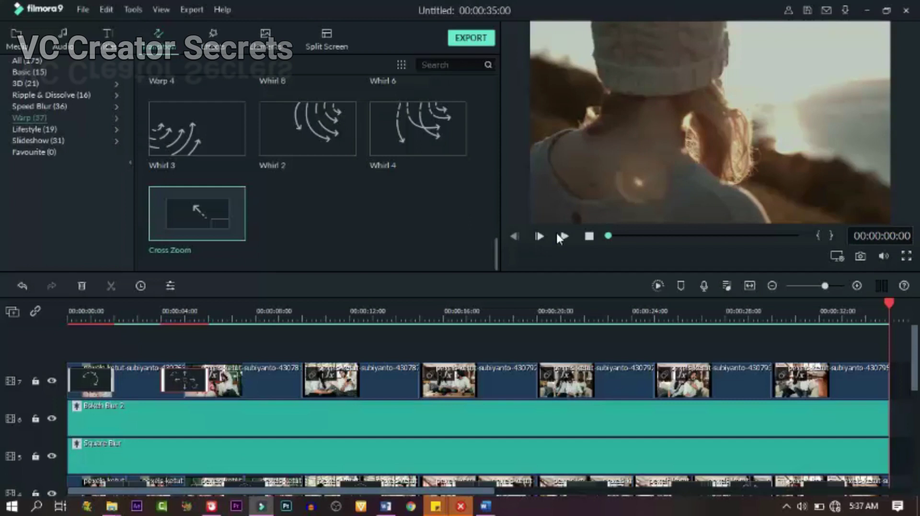
{"action": "left_click", "coordinate": [221, 211]}
{"action": "left_click", "coordinate": [564, 236]}
{"action": "left_click_drag", "start_coordinate": [226, 204], "coordinate": [302, 381]}
- Add Speed Blur transitions to the next three cuts on track 7, using Flip Roll 2 between the fourth and fifth photos
{"action": "left_click", "coordinate": [39, 106]}
{"action": "left_click_drag", "start_coordinate": [307, 130], "coordinate": [418, 381]}
{"action": "scroll", "coordinate": [373, 202], "scroll_direction": "up", "scroll_amount": 2}
{"action": "scroll", "coordinate": [372, 202], "scroll_direction": "down", "scroll_amount": 2}
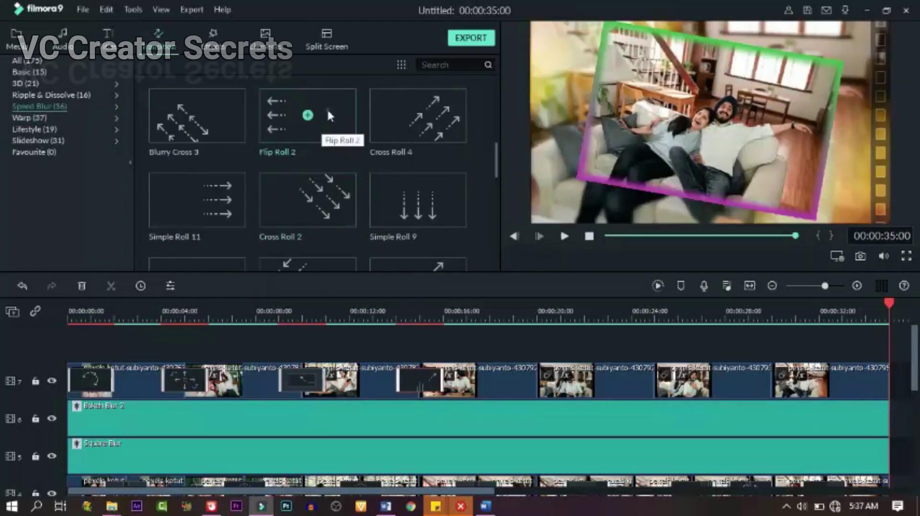
{"action": "left_click_drag", "start_coordinate": [327, 108], "coordinate": [536, 381]}
{"action": "scroll", "coordinate": [306, 168], "scroll_direction": "down", "scroll_amount": 2}
{"action": "left_click_drag", "start_coordinate": [196, 117], "coordinate": [654, 381]}
- Add the 3D transitions Orb 2 between the sixth and seventh photos and Fisheye Roll 8 at the last photo's end on track 7
{"action": "left_click", "coordinate": [25, 83]}
{"action": "left_click", "coordinate": [323, 182]}
{"action": "left_click", "coordinate": [564, 236]}
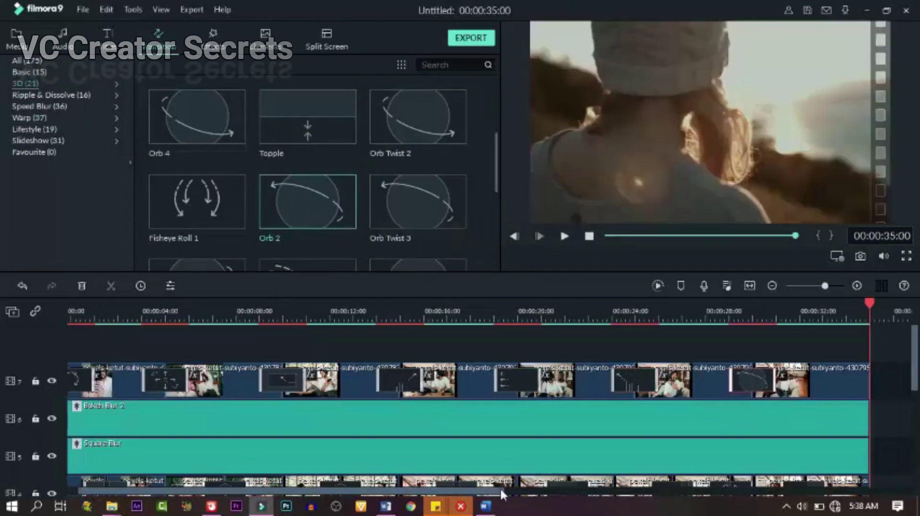
{"action": "scroll", "coordinate": [335, 192], "scroll_direction": "down", "scroll_amount": 4}
{"action": "left_click_drag", "start_coordinate": [418, 128], "coordinate": [854, 385]}
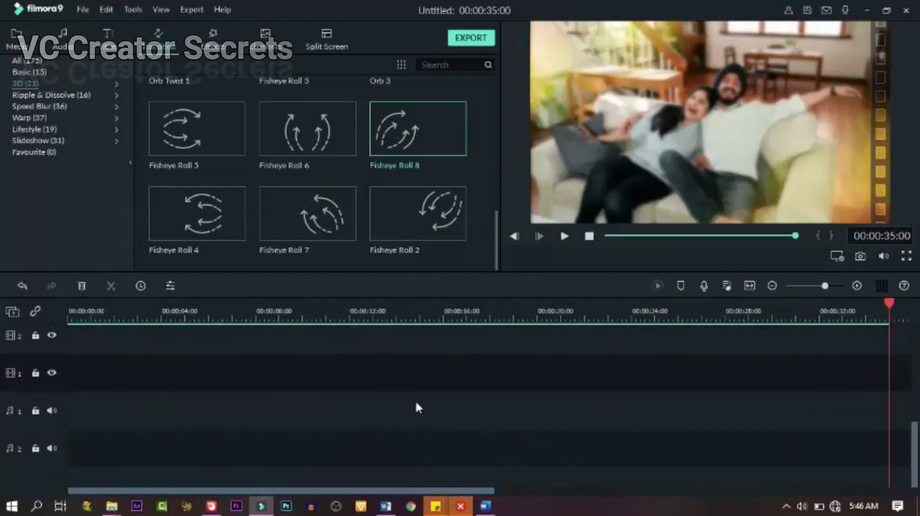
- Search the My Music audio for AIR and preview the mixkit-air-woosh-1489 sound
{"action": "scroll", "coordinate": [416, 405], "scroll_direction": "up", "scroll_amount": 2}
{"action": "left_click", "coordinate": [63, 41]}
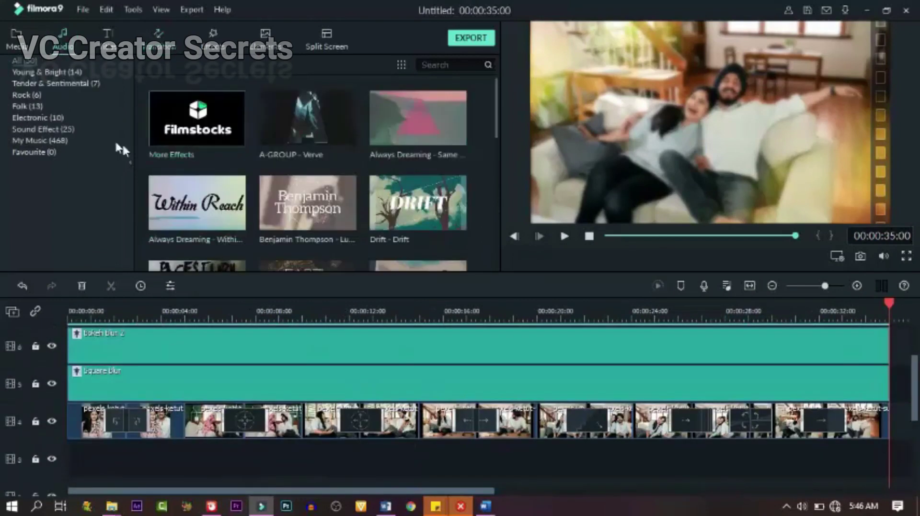
{"action": "left_click", "coordinate": [61, 140]}
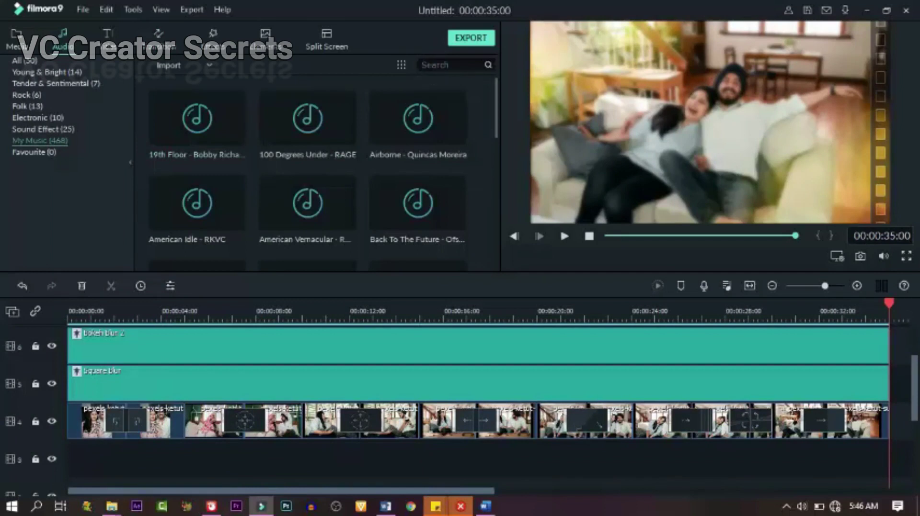
{"action": "type", "text": "AIR"}
{"action": "double_click", "coordinate": [446, 114]}
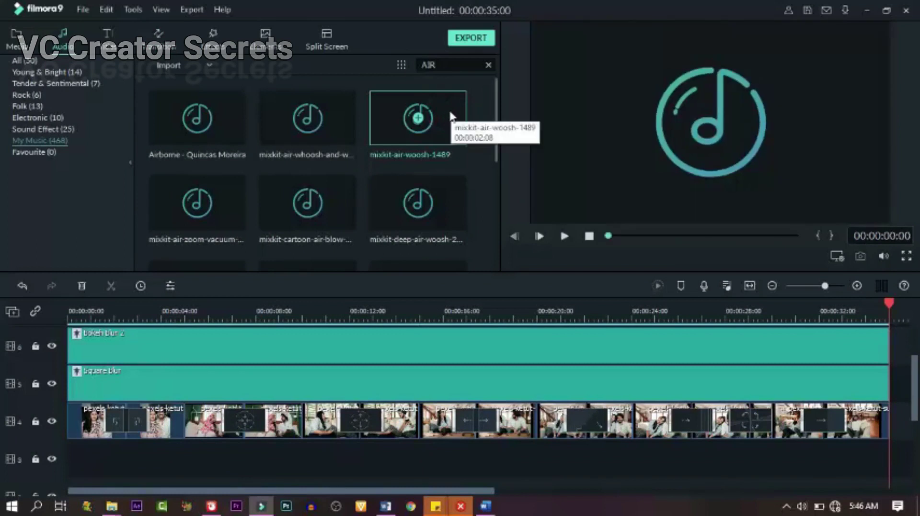
{"action": "scroll", "coordinate": [449, 111], "scroll_direction": "down", "scroll_amount": 3}
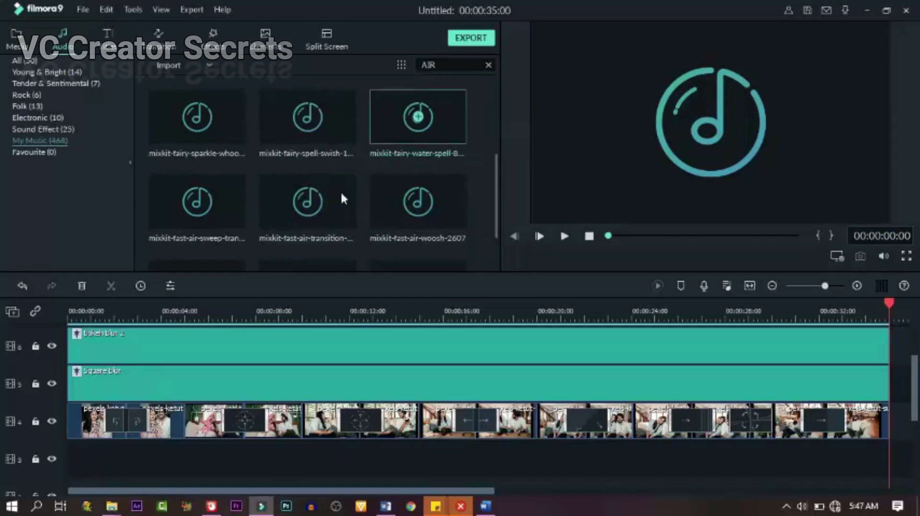
- Set the timeline track height to Small
{"action": "right_click", "coordinate": [55, 401]}
{"action": "mouse_move", "coordinate": [96, 473]}
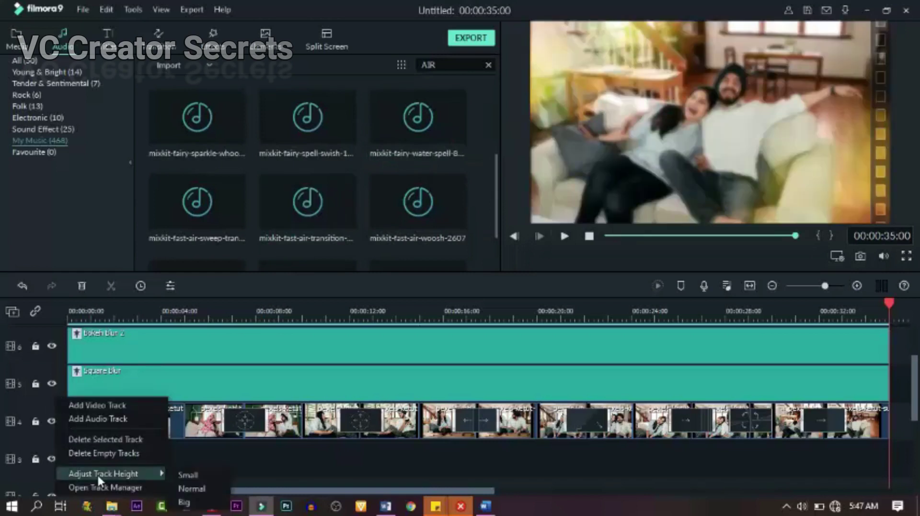
{"action": "left_click", "coordinate": [183, 476]}
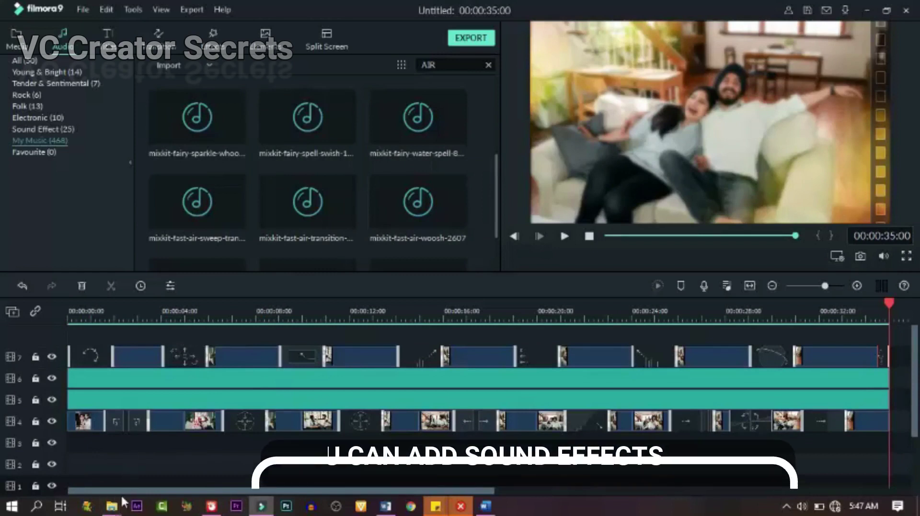
- Place mixkit-air-woosh-1489 at the start of audio track 1 and delete the empty tracks
{"action": "scroll", "coordinate": [449, 122], "scroll_direction": "down", "scroll_amount": 2}
{"action": "scroll", "coordinate": [445, 114], "scroll_direction": "up", "scroll_amount": 5}
{"action": "left_click_drag", "start_coordinate": [446, 117], "coordinate": [65, 371]}
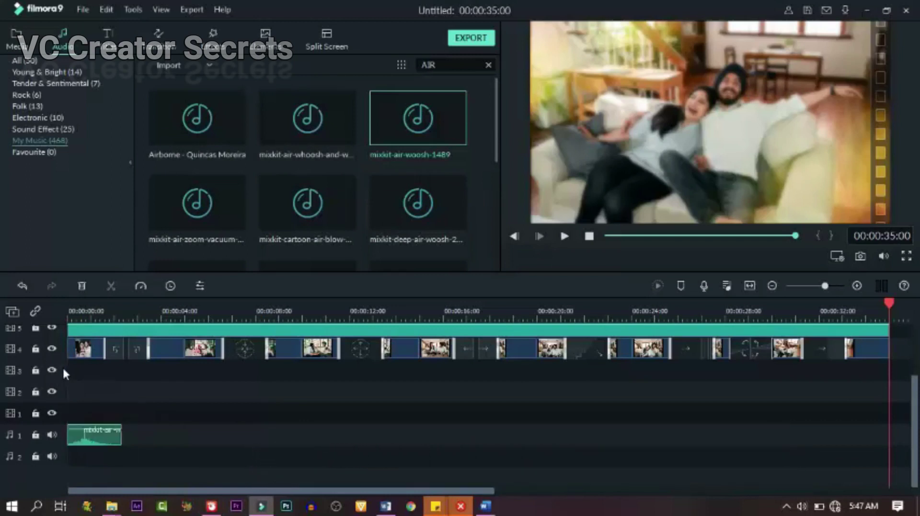
{"action": "right_click", "coordinate": [59, 365]}
{"action": "left_click", "coordinate": [106, 423]}
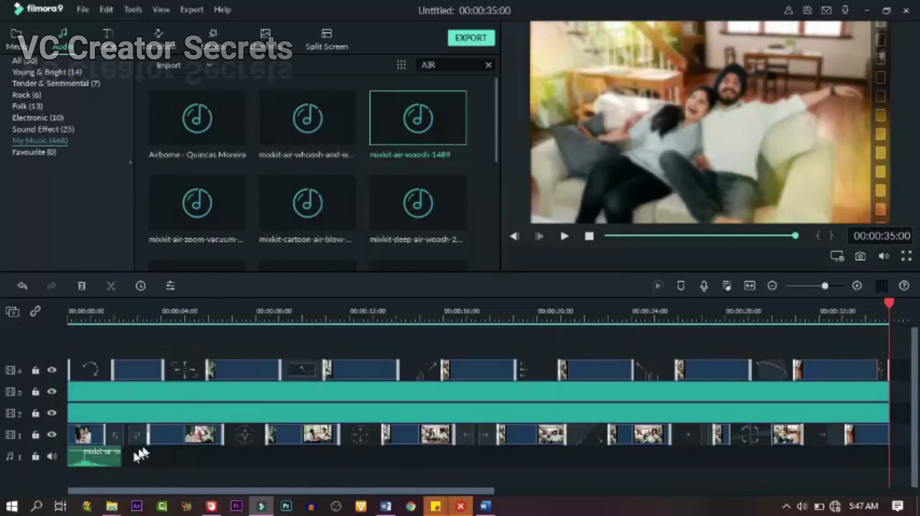
- Place the mixkit-air-woosh-1489 sound on audio track 1 at 00:00:04:01 and at 00:00:08:23
{"action": "left_click", "coordinate": [152, 316]}
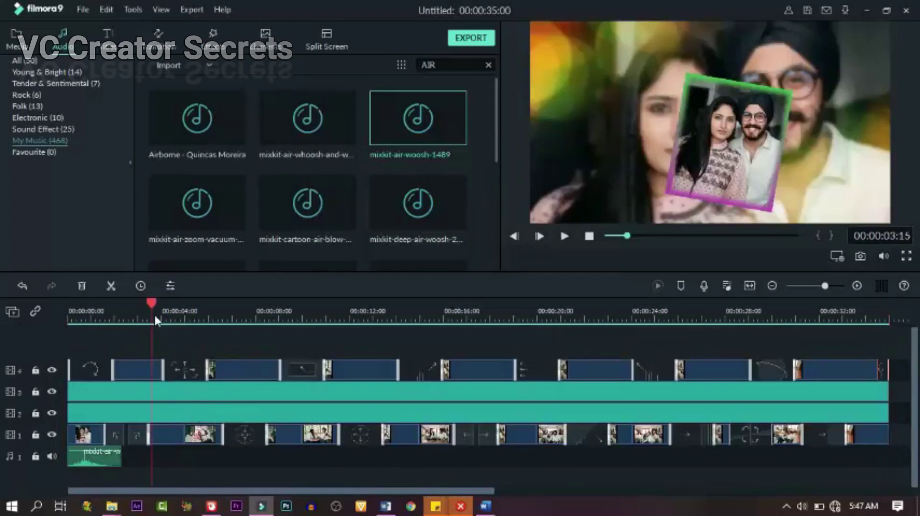
{"action": "left_click_drag", "start_coordinate": [152, 304], "coordinate": [162, 306]}
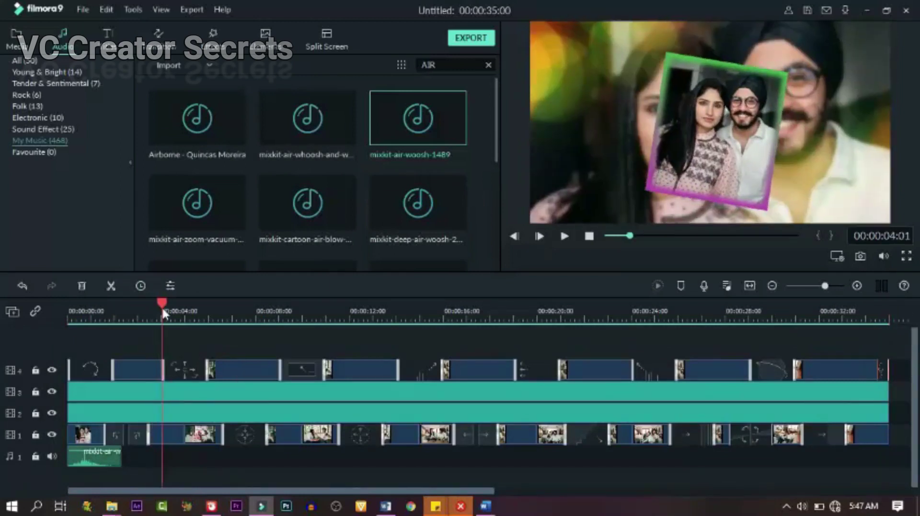
{"action": "left_click_drag", "start_coordinate": [341, 275], "coordinate": [275, 311]}
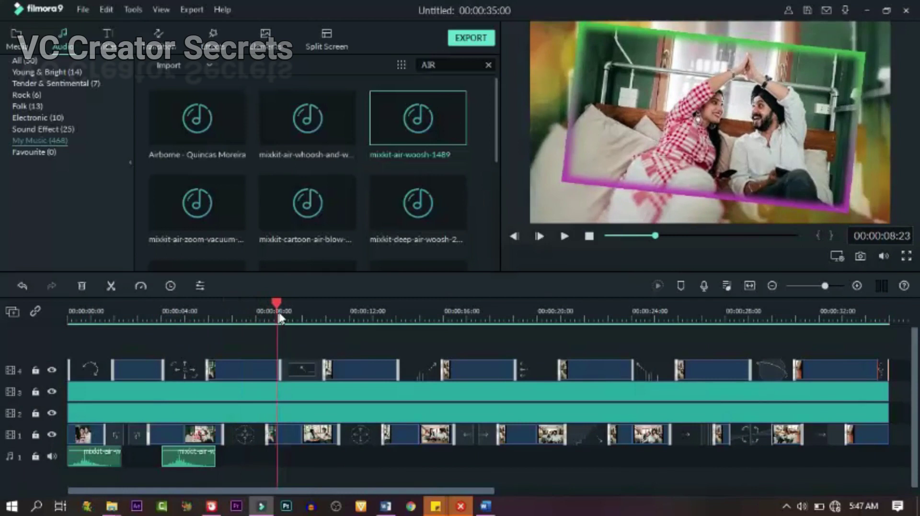
{"action": "left_click_drag", "start_coordinate": [449, 118], "coordinate": [278, 460]}
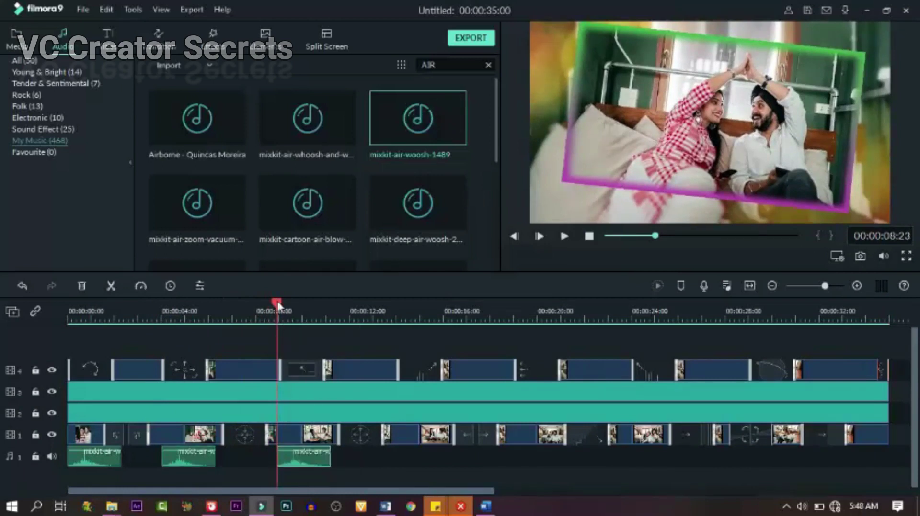
- Paste the mixkit-air-woosh-1489 sound on audio track 1 at the next four track 4 transitions, including 00:00:23:24 and 00:00:29:00
{"action": "left_click", "coordinate": [397, 341]}
{"action": "key", "text": "ctrl+v"}
{"action": "left_click", "coordinate": [513, 455]}
{"action": "key", "text": "ctrl+v"}
{"action": "left_click", "coordinate": [628, 331]}
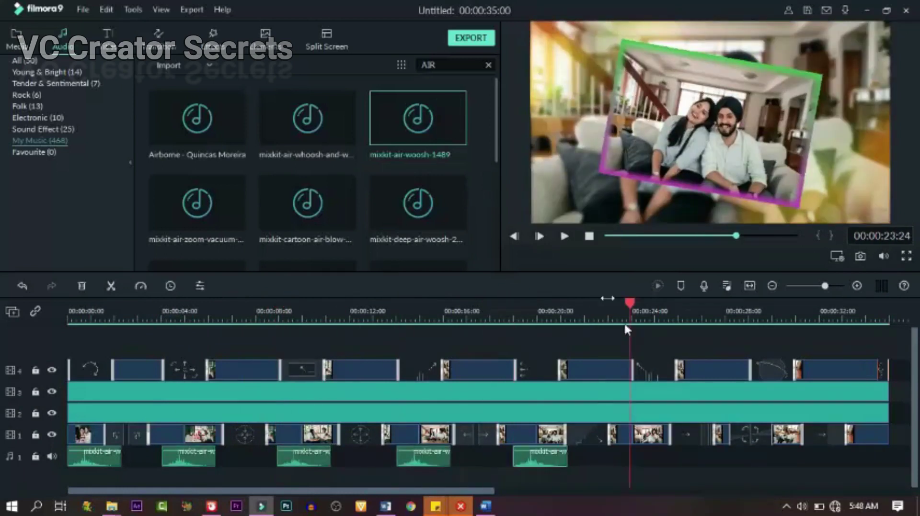
{"action": "key", "text": "ctrl+v"}
{"action": "left_click", "coordinate": [749, 317]}
{"action": "key", "text": "ctrl+v"}
- Place one more mixkit-air-woosh-1489 copy on audio track 1 at the final transition, ending it with the slideshow
{"action": "left_click_drag", "start_coordinate": [479, 490], "coordinate": [589, 490]}
{"action": "key", "text": "ctrl+v"}
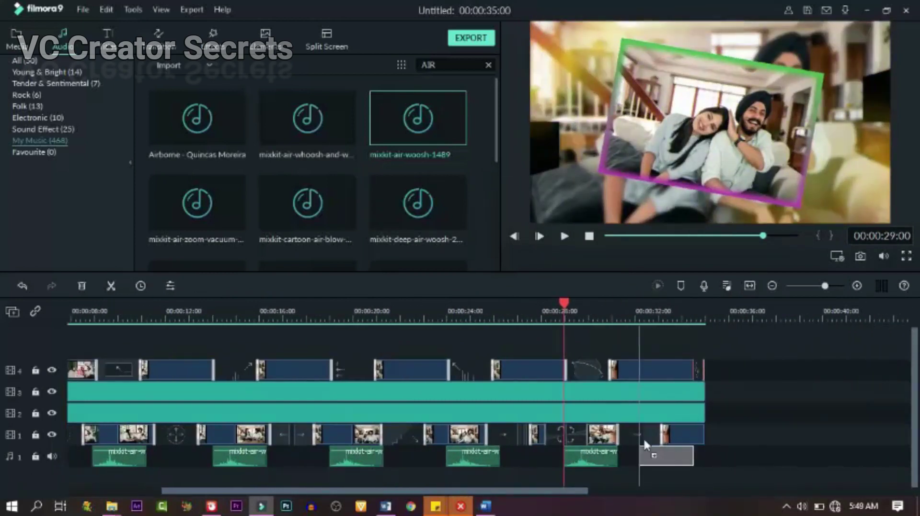
{"action": "left_click_drag", "start_coordinate": [669, 464], "coordinate": [692, 458]}
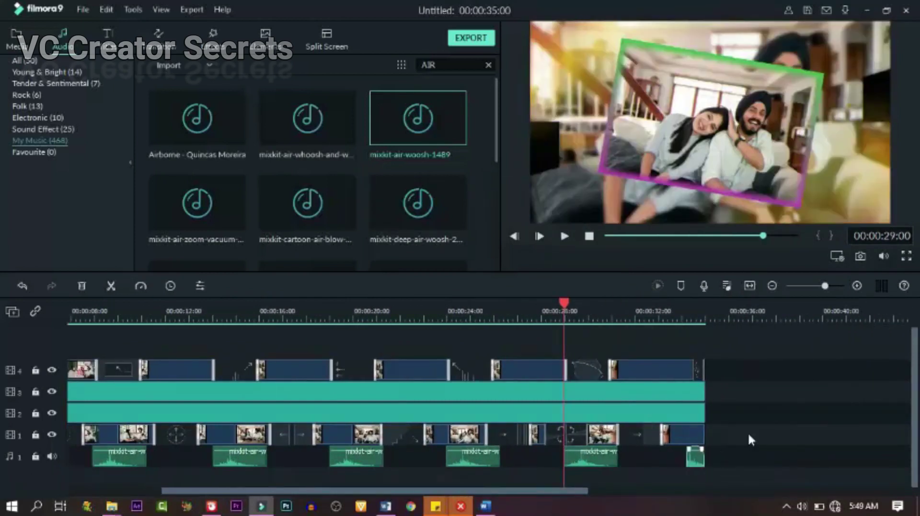
- Play the slideshow from the beginning to review the woosh sounds against the transitions
{"action": "left_click_drag", "start_coordinate": [564, 303], "coordinate": [2, 368]}
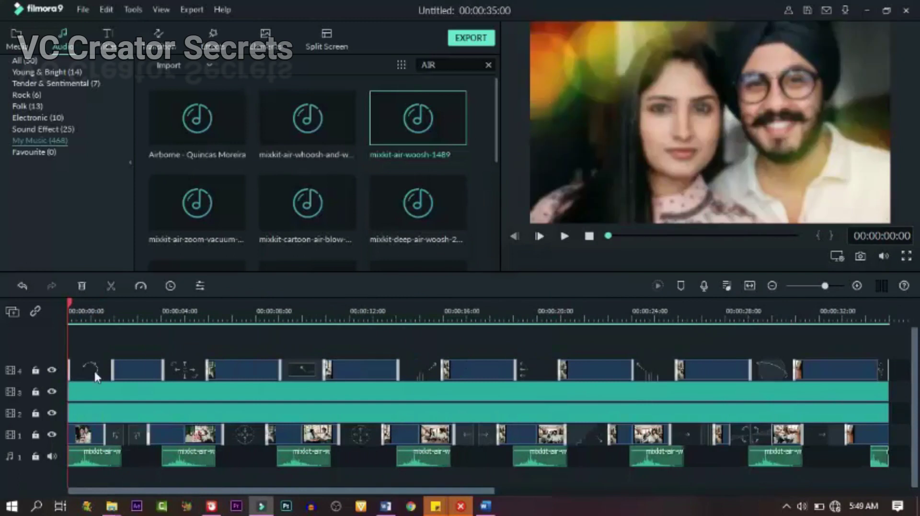
{"action": "key", "text": "space"}
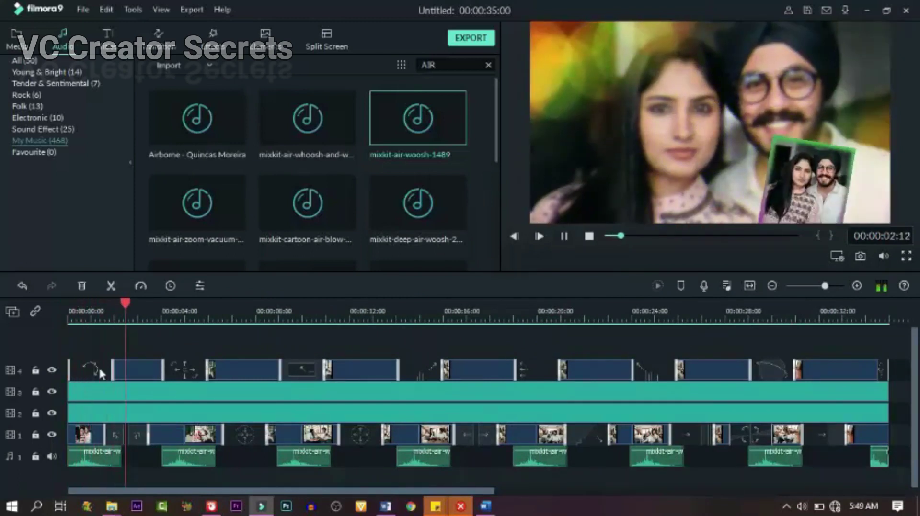
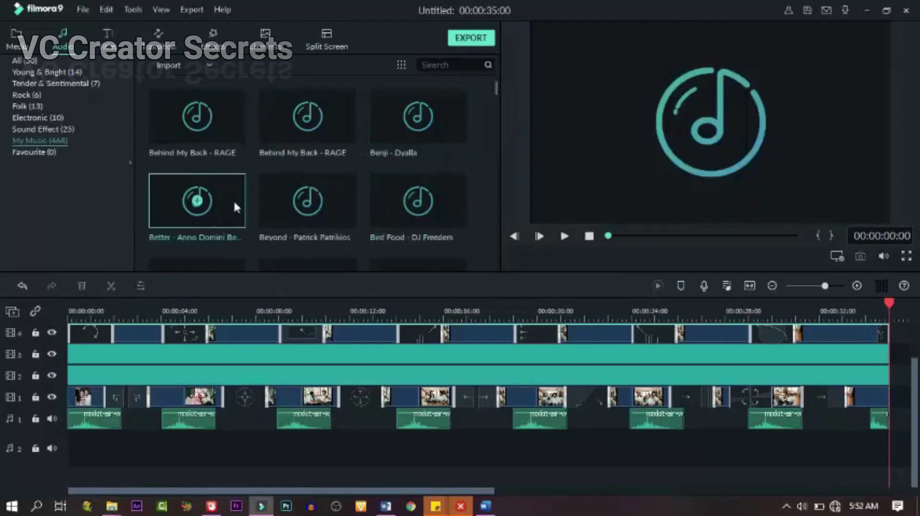
- Place the Better - Anno Domini Beats song at the start of audio track 2 and cut off everything after 00:00:35:00
{"action": "double_click", "coordinate": [234, 200]}
{"action": "left_click_drag", "start_coordinate": [229, 194], "coordinate": [124, 447]}
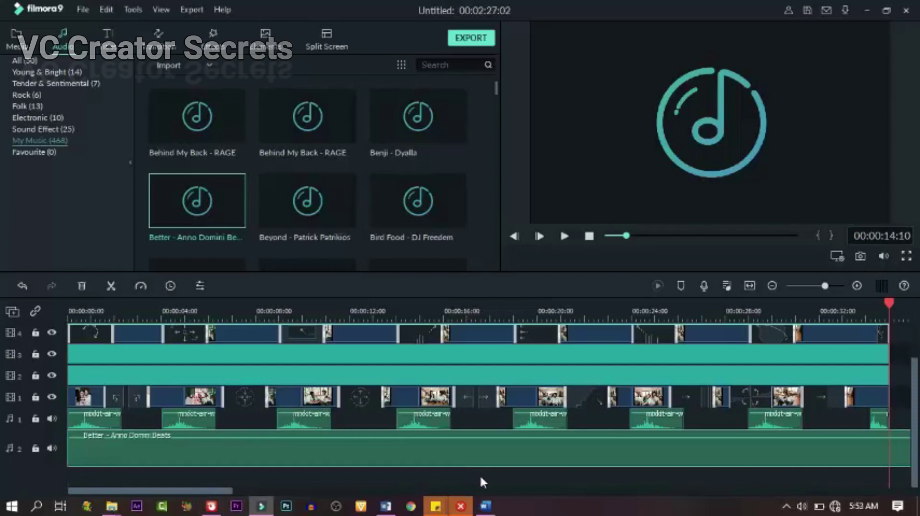
{"action": "scroll", "coordinate": [495, 473], "scroll_direction": "up", "scroll_amount": 2}
{"action": "scroll", "coordinate": [499, 467], "scroll_direction": "down", "scroll_amount": 2}
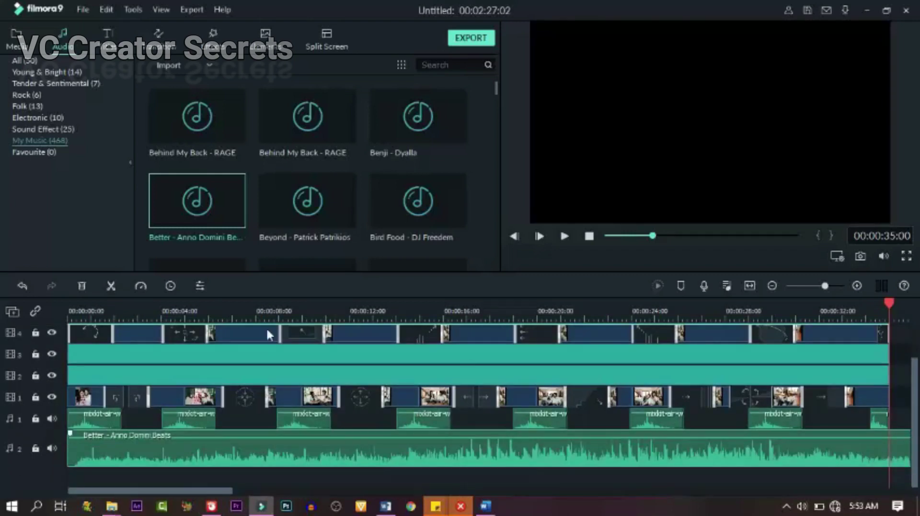
{"action": "left_click", "coordinate": [110, 289]}
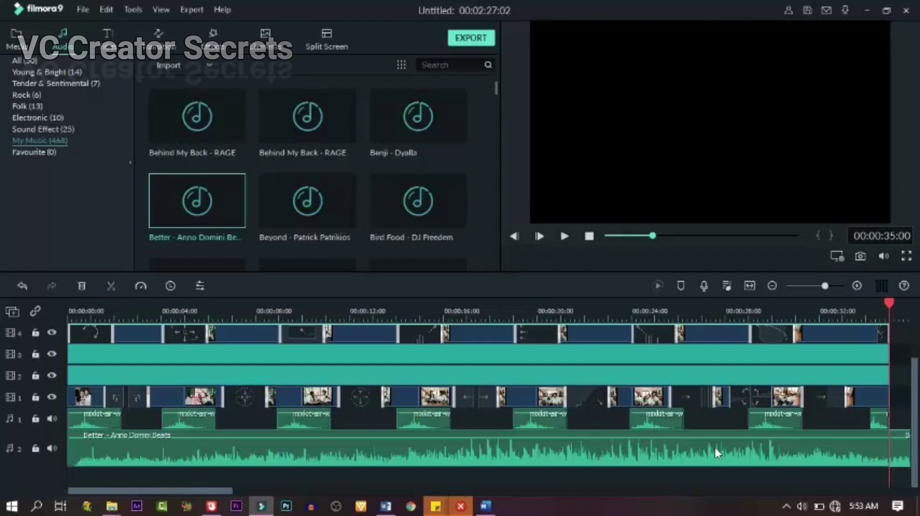
{"action": "left_click", "coordinate": [84, 286]}
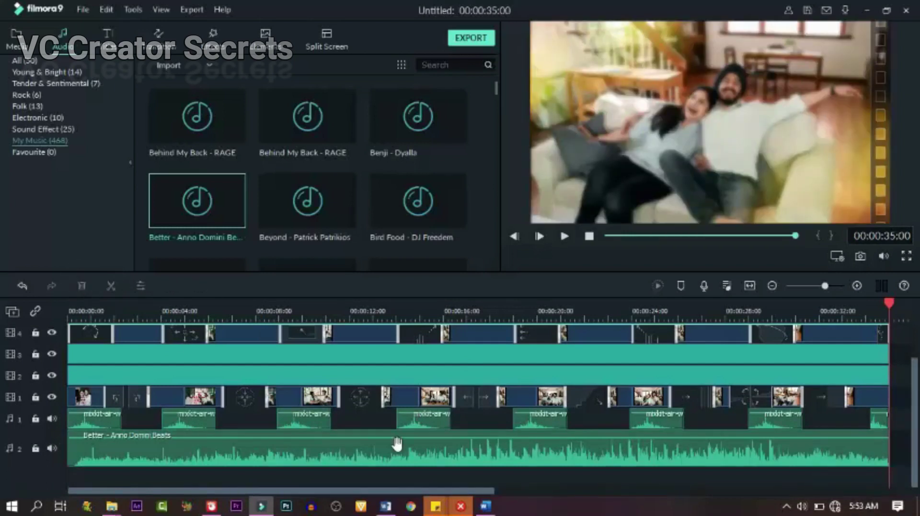
- Lower the volume of the Better - Anno Domini Beats clip and add a short fade-out at its end
{"action": "left_click", "coordinate": [465, 451]}
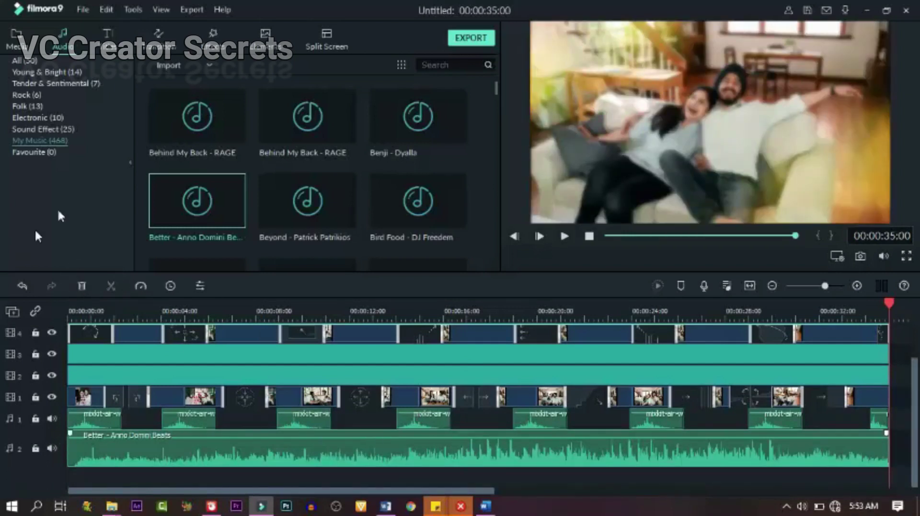
{"action": "key", "text": "alt+e"}
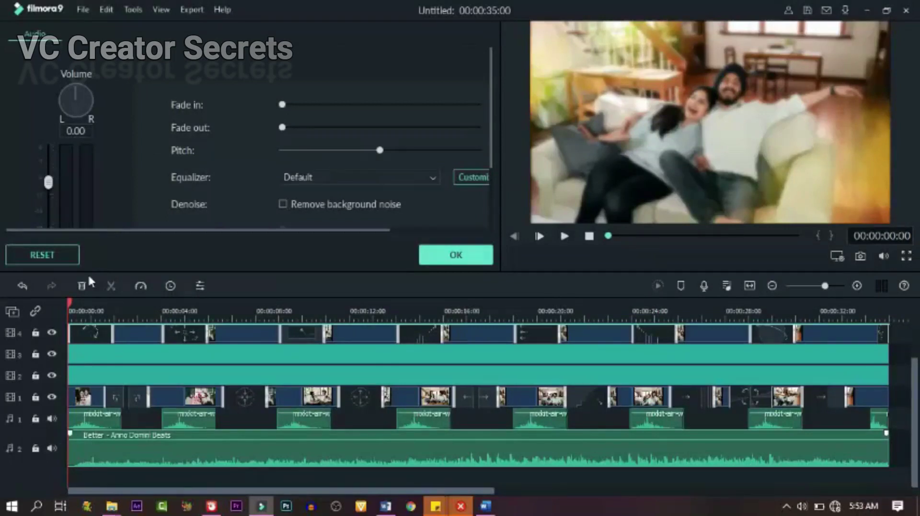
{"action": "left_click", "coordinate": [443, 256]}
{"action": "left_click_drag", "start_coordinate": [885, 434], "coordinate": [870, 432]}
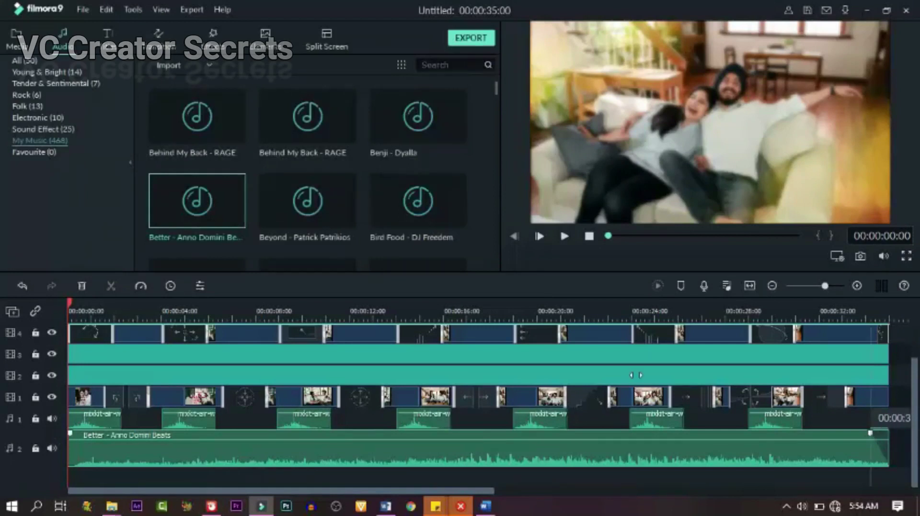
- Play the slideshow from 00:00:00:00 to check the background music together with the woosh sounds
{"action": "left_click", "coordinate": [93, 312]}
{"action": "left_click_drag", "start_coordinate": [93, 303], "coordinate": [37, 318]}
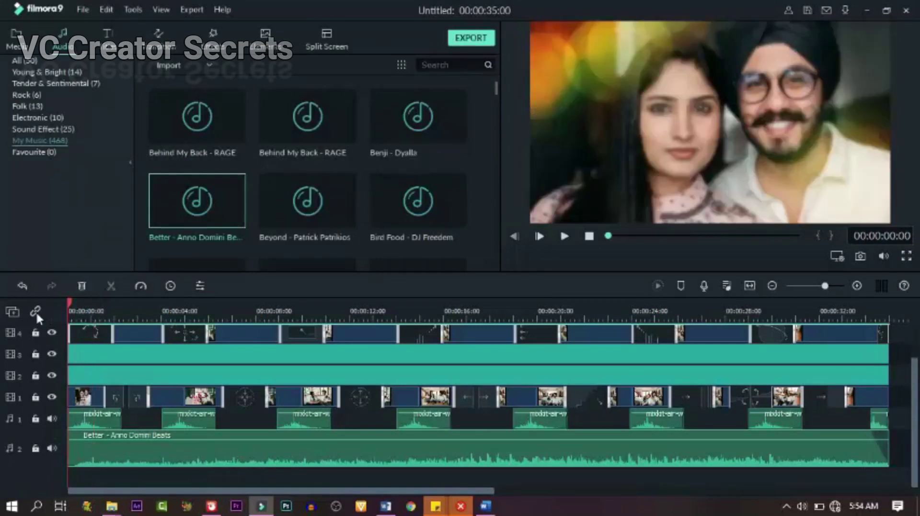
{"action": "key", "text": "space"}
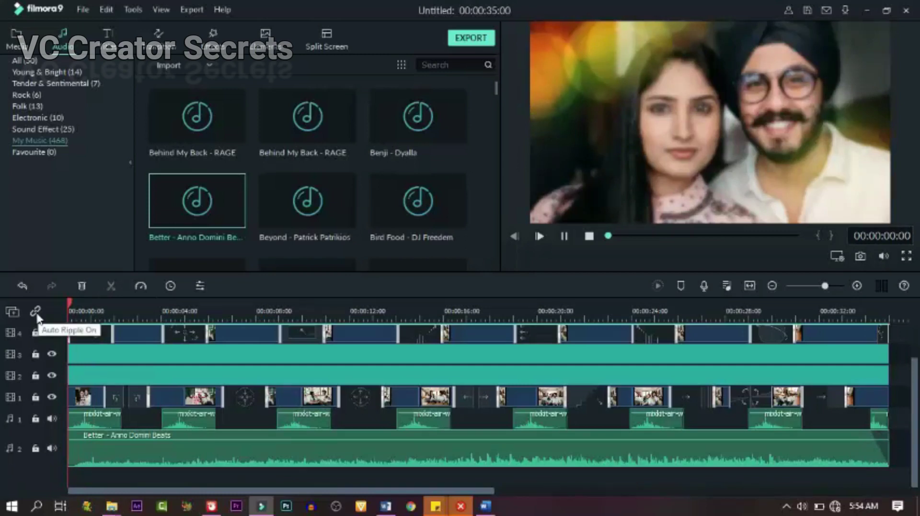